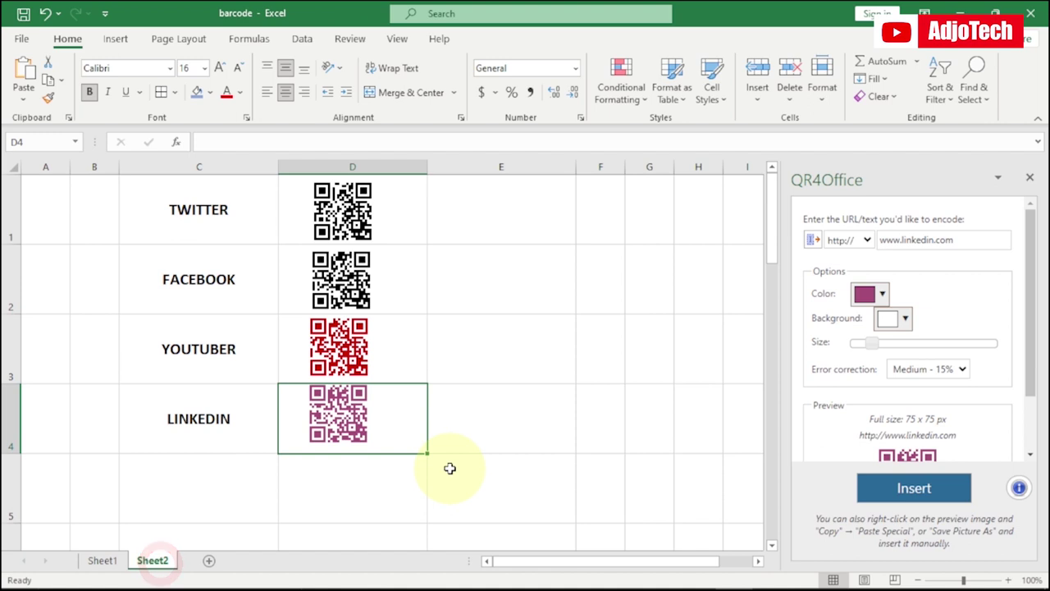
# Look over the QR codes, the barcode sheet and the YouTube page, then return to the workbook.
pyautogui.click(551, 440)
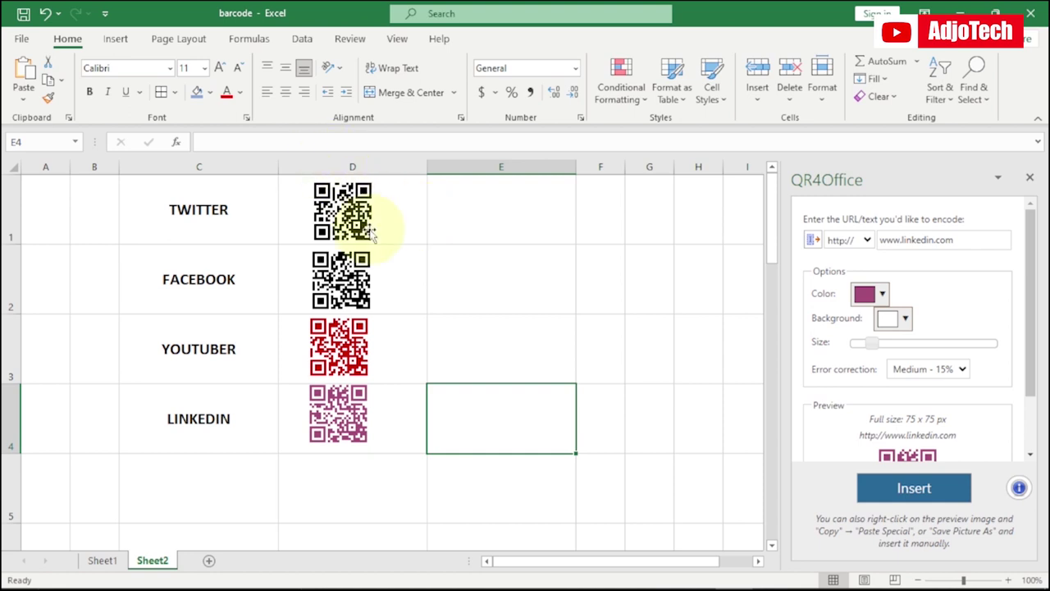
pyautogui.click(342, 216)
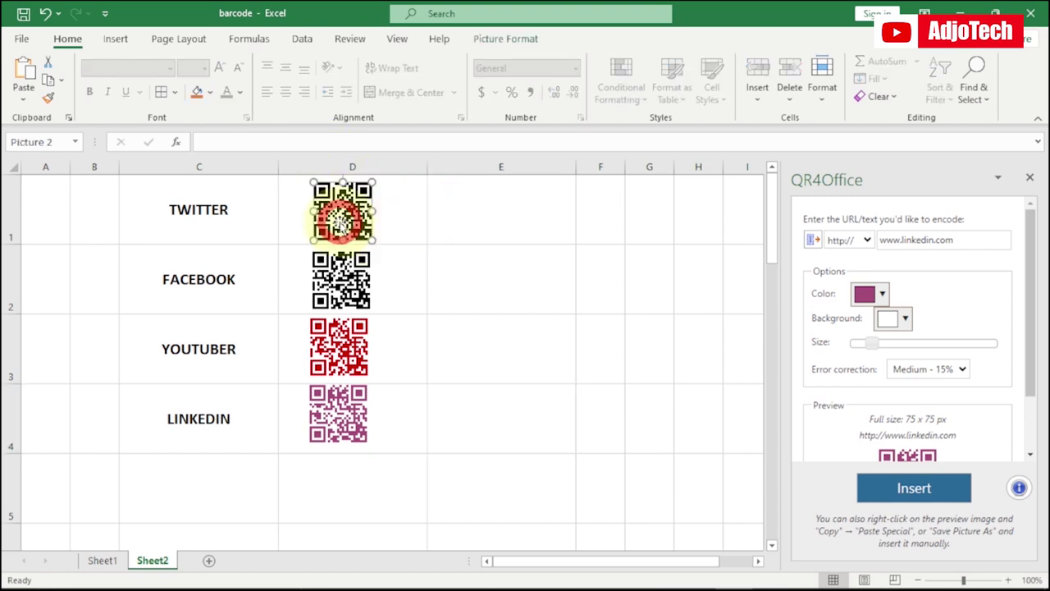
pyautogui.click(366, 283)
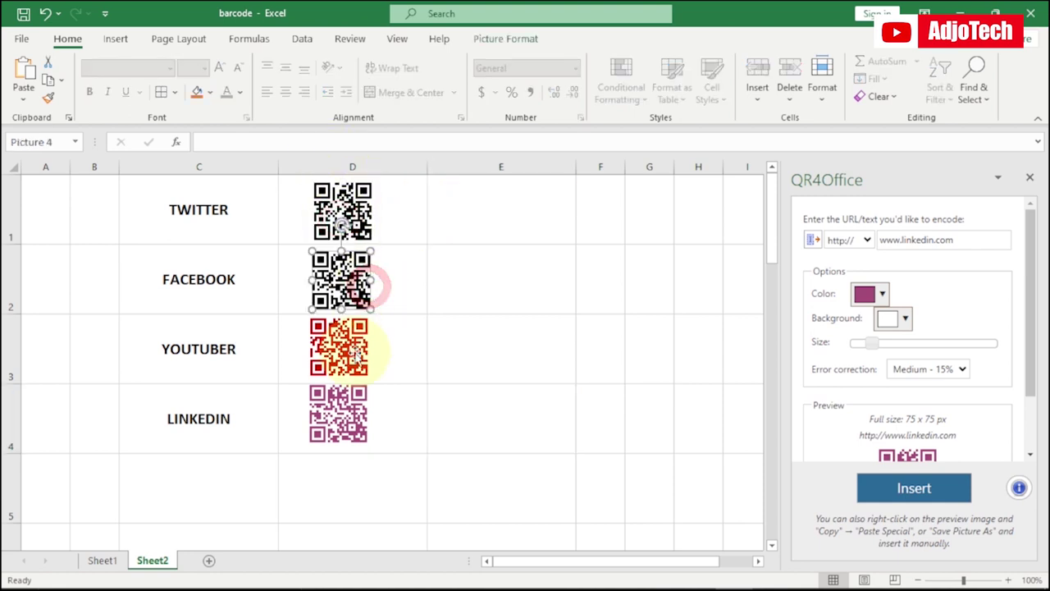
pyautogui.click(352, 353)
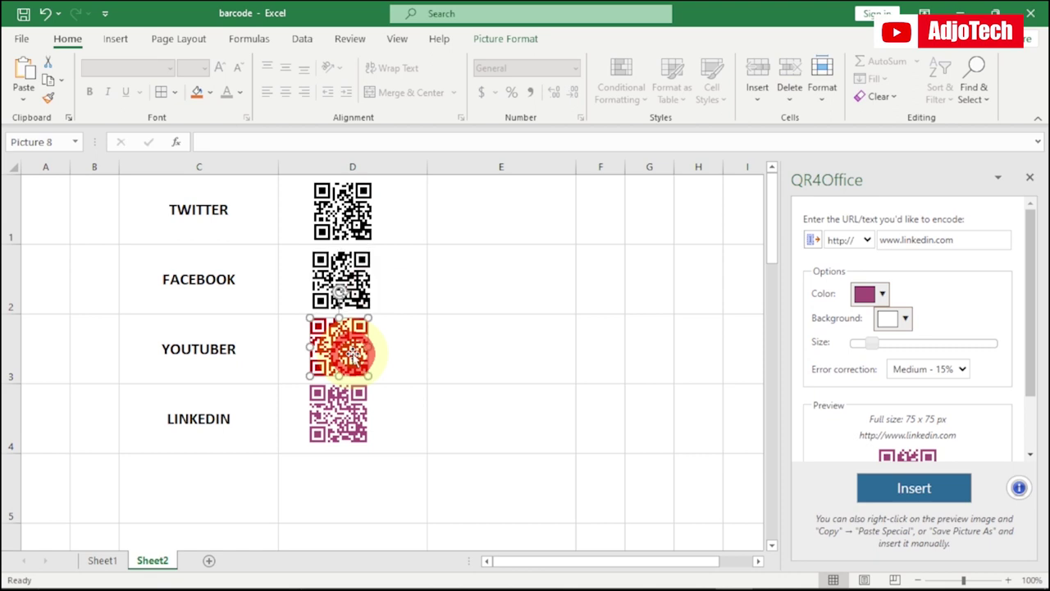
pyautogui.click(105, 563)
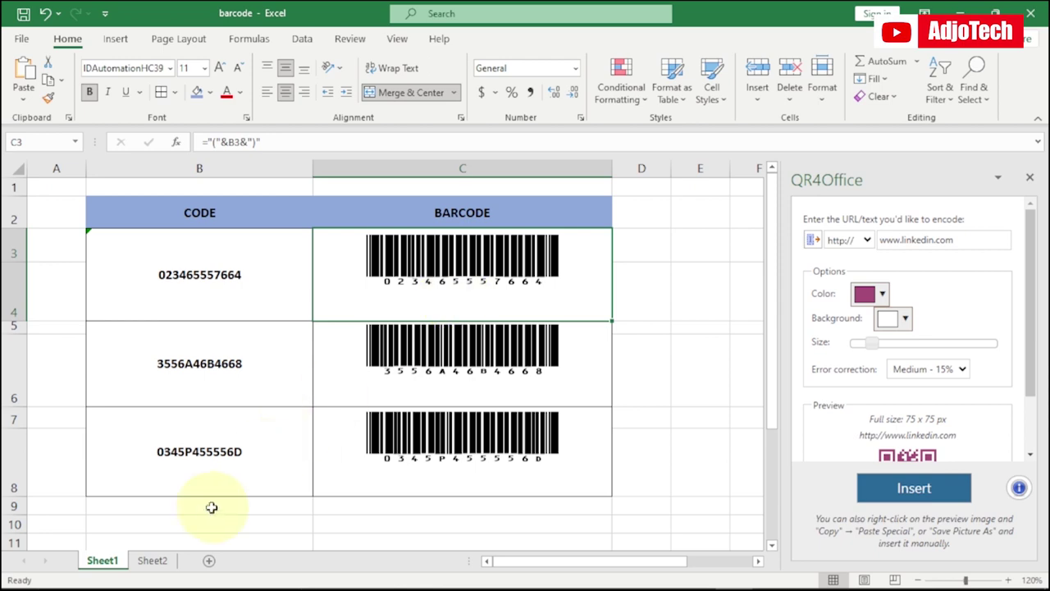
pyautogui.click(153, 560)
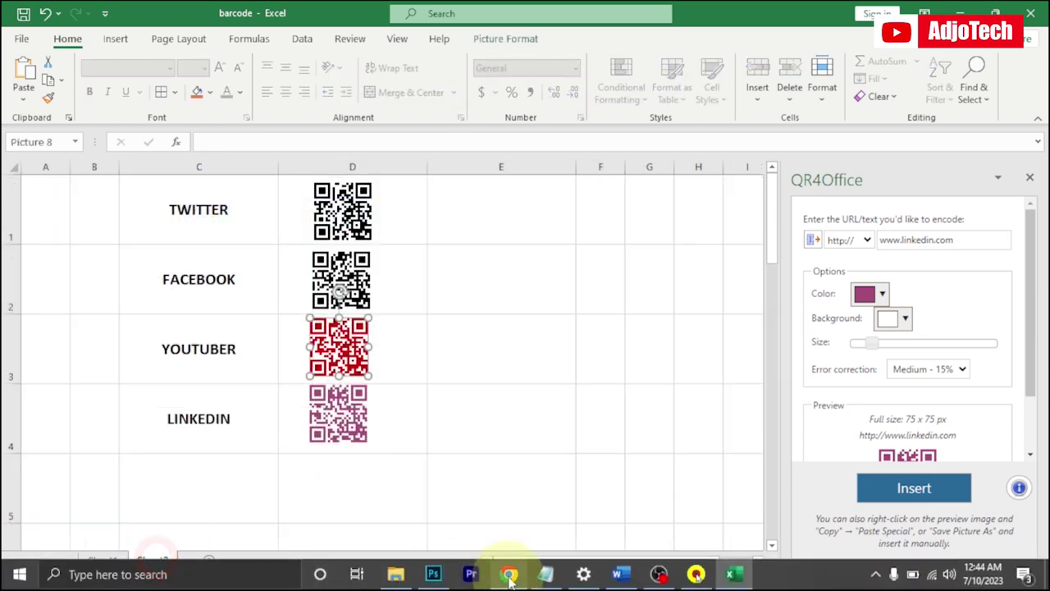
pyautogui.click(510, 575)
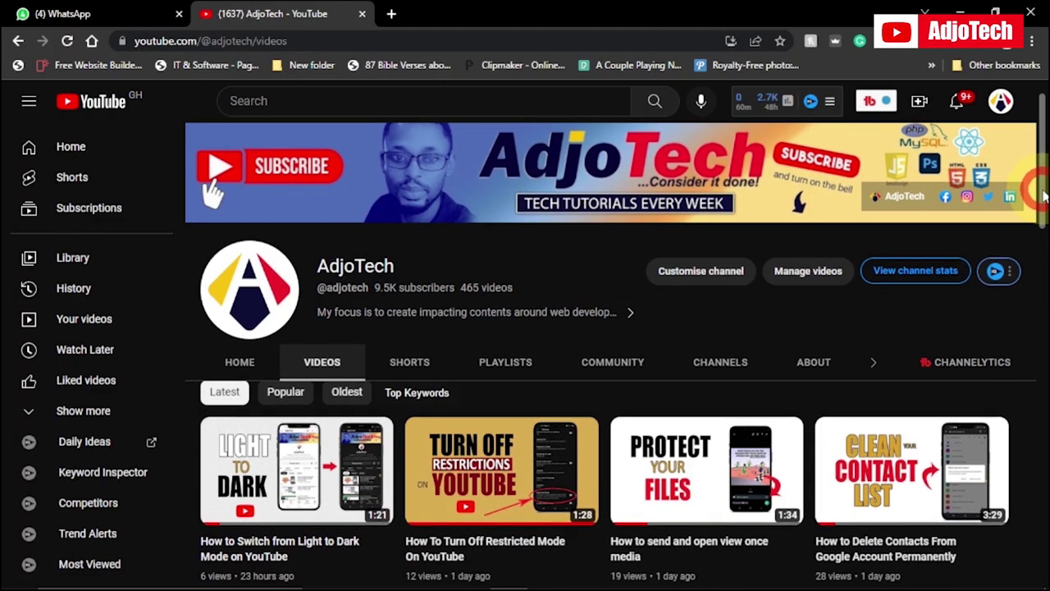
pyautogui.scroll(-2, 1044, 250)
pyautogui.scroll(-2, 1044, 250)
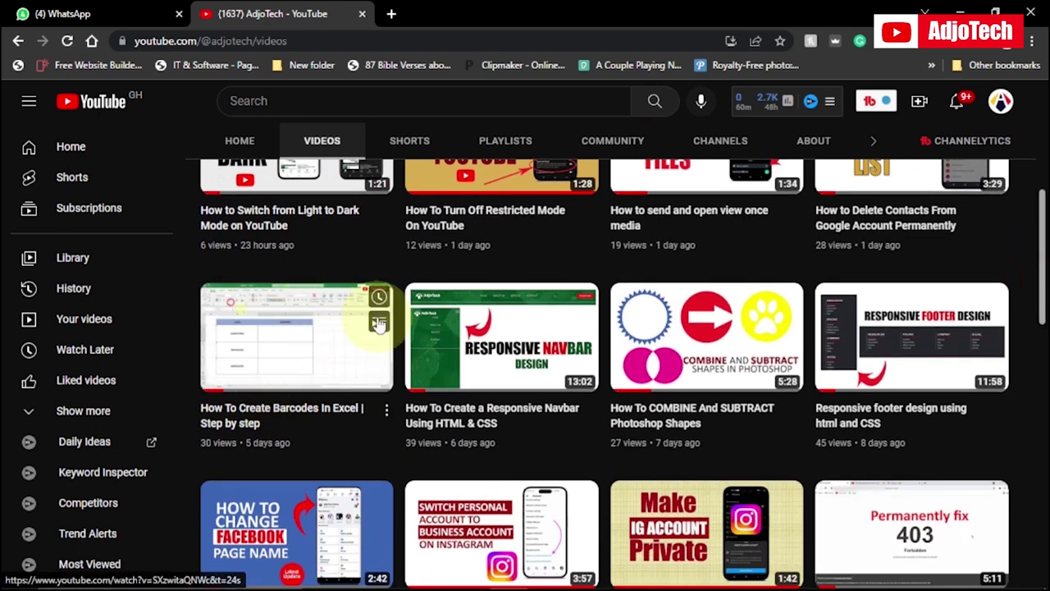
pyautogui.moveTo(492, 587)
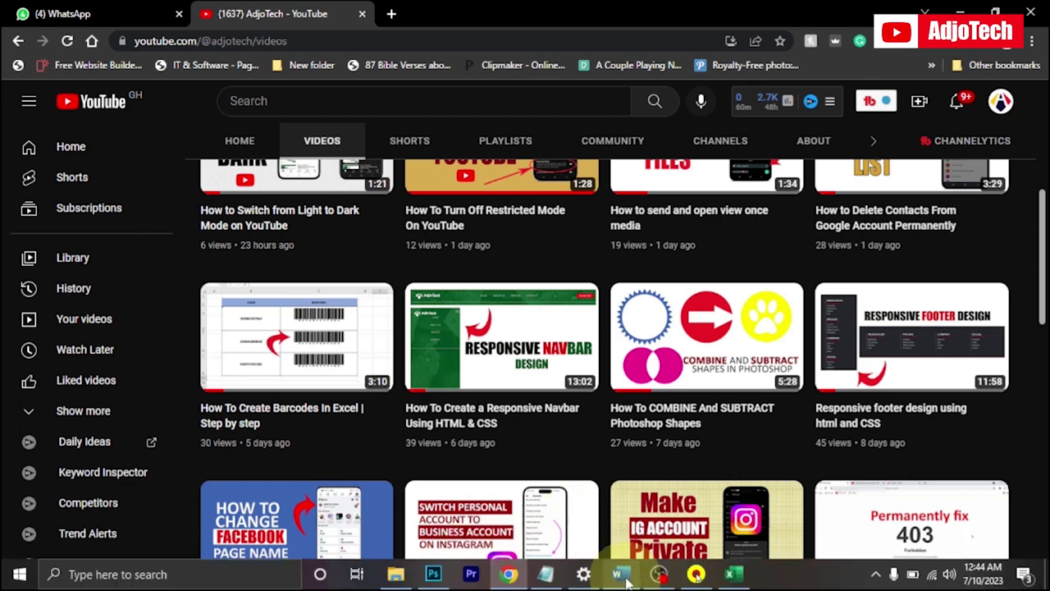
pyautogui.click(729, 574)
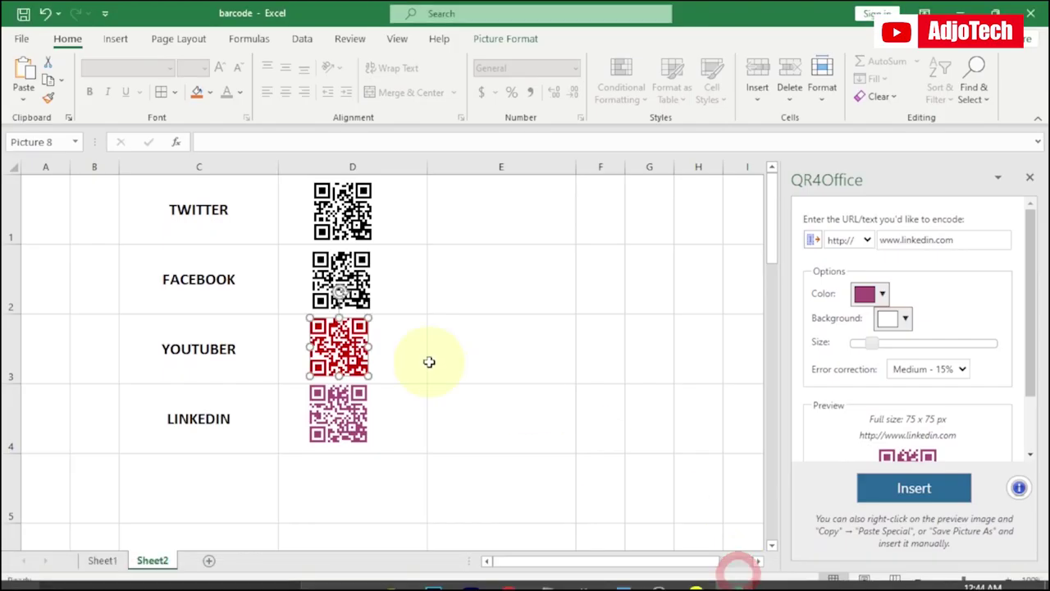
# Delete the TWITTER, FACEBOOK, YOUTUBER and LINKEDIN QR codes, ending on cell D4.
pyautogui.click(328, 212)
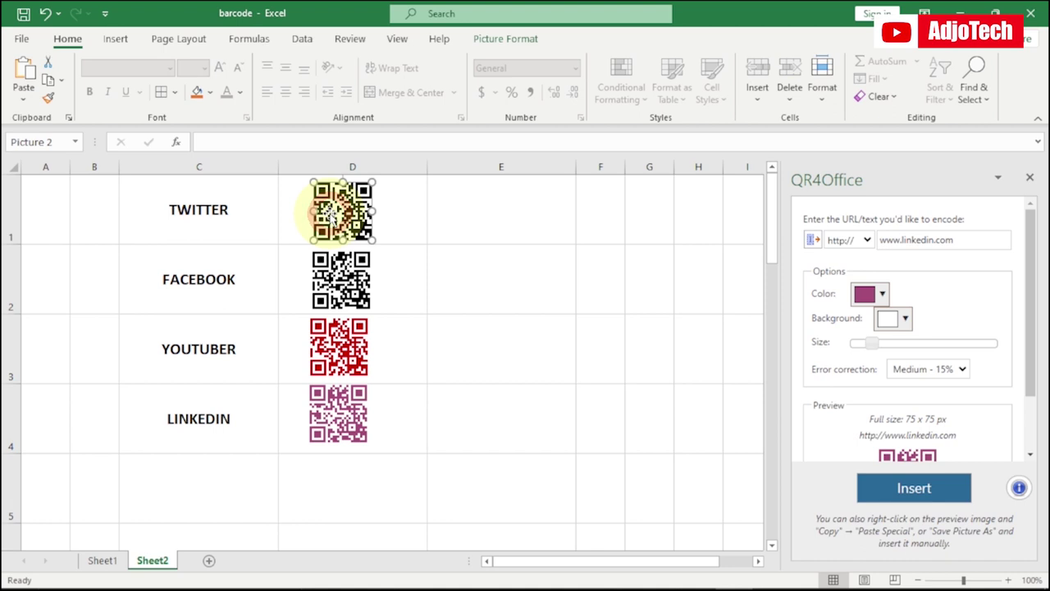
pyautogui.press('Delete')
pyautogui.click(339, 275)
pyautogui.press('Delete')
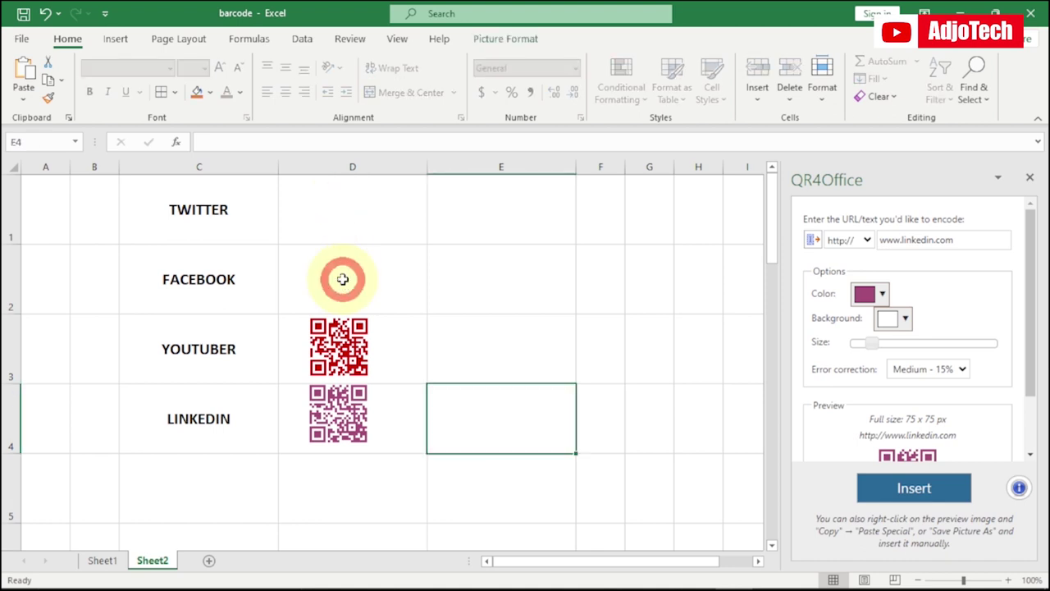
pyautogui.click(343, 348)
pyautogui.press('Delete')
pyautogui.click(339, 412)
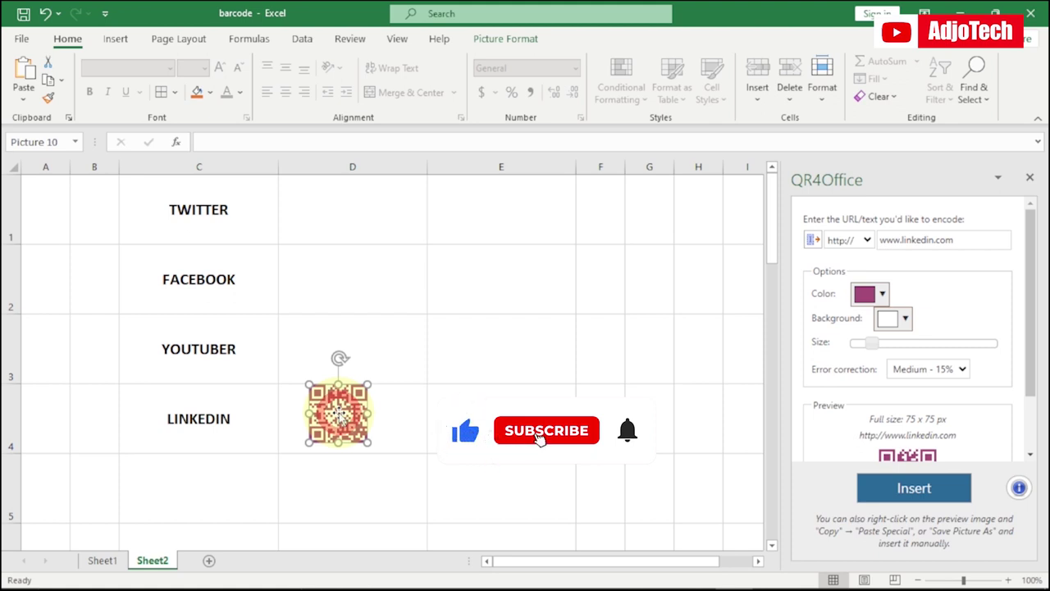
pyautogui.press('Delete')
pyautogui.click(384, 425)
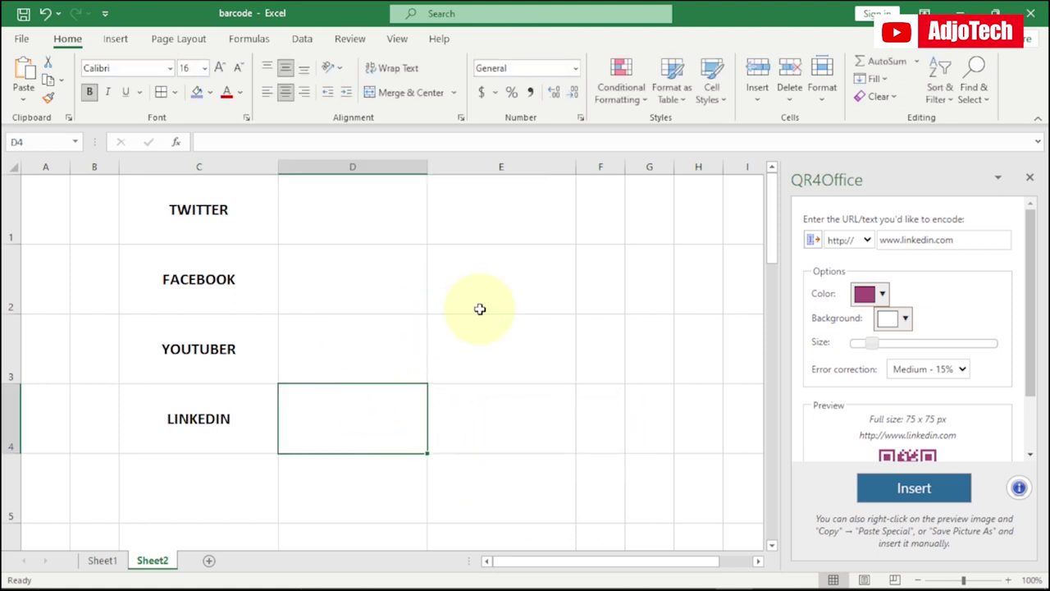
# Search the Office Add-ins store for 'qr code' and close it without installing anything.
pyautogui.click(115, 41)
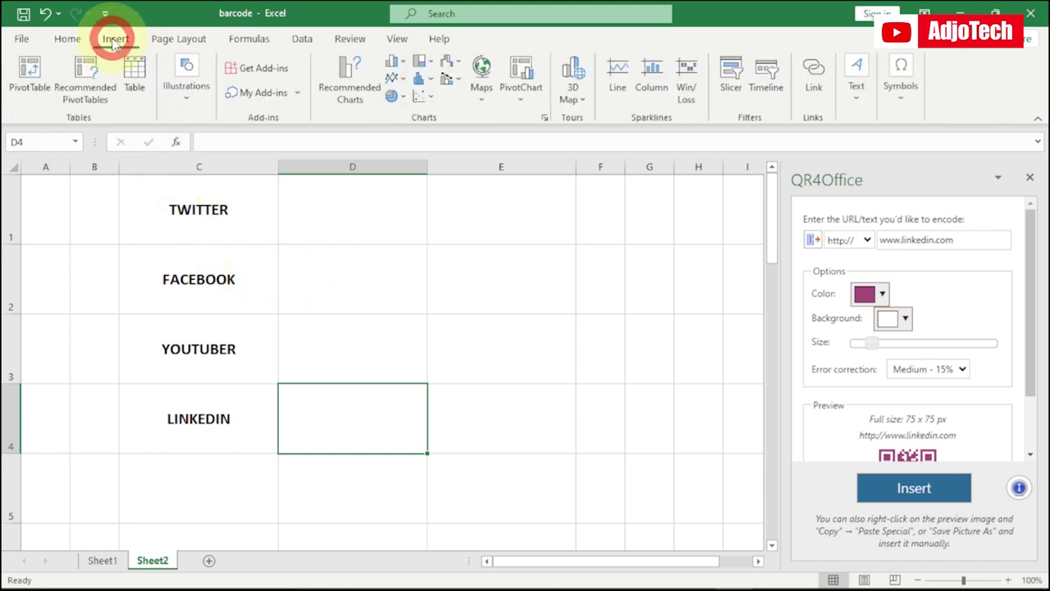
pyautogui.click(264, 93)
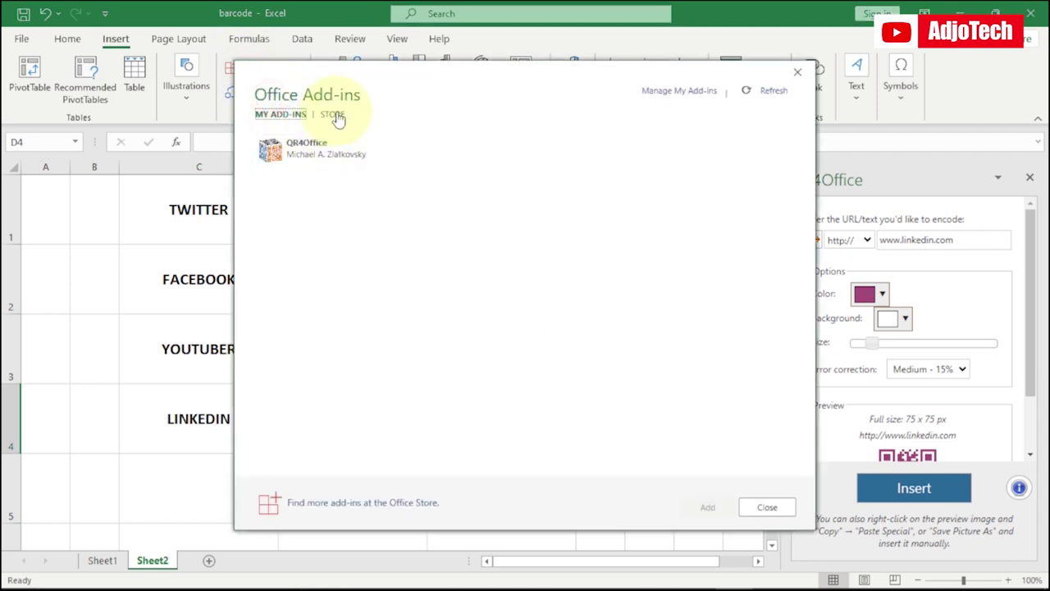
pyautogui.click(332, 115)
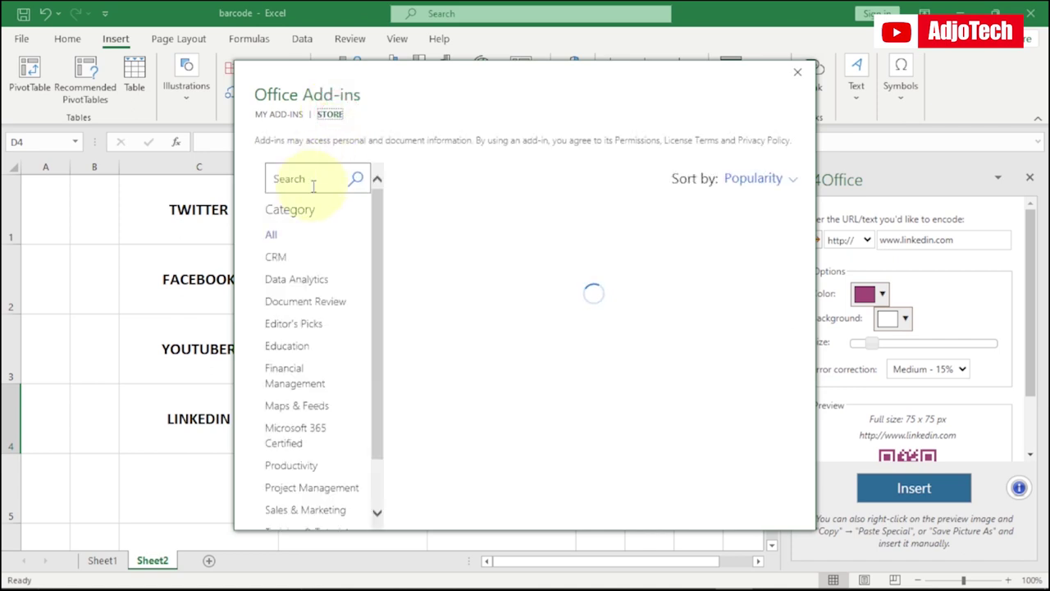
pyautogui.click(305, 182)
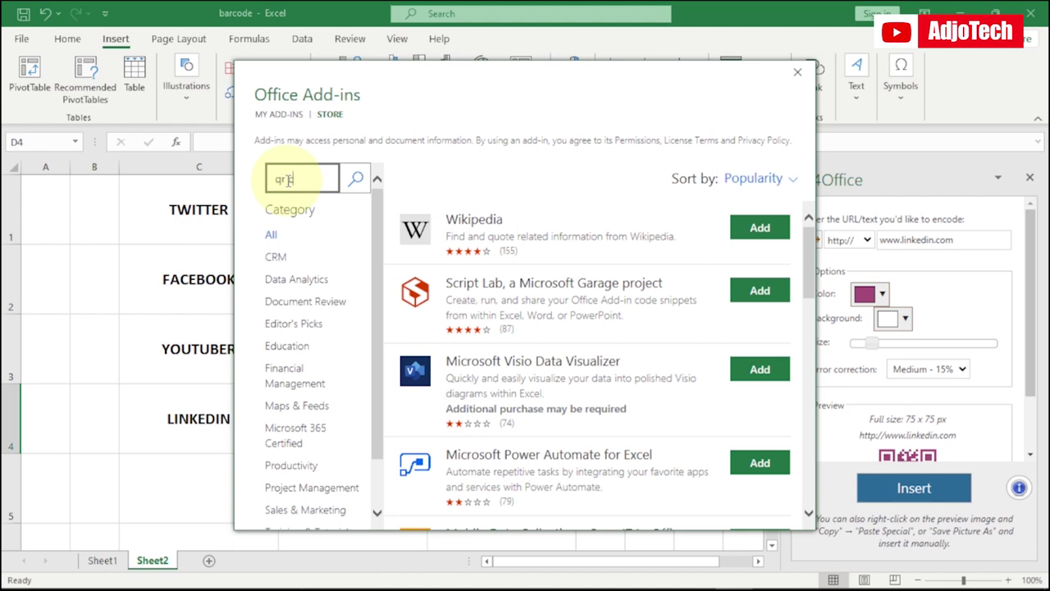
pyautogui.write('qr code')
pyautogui.click(356, 180)
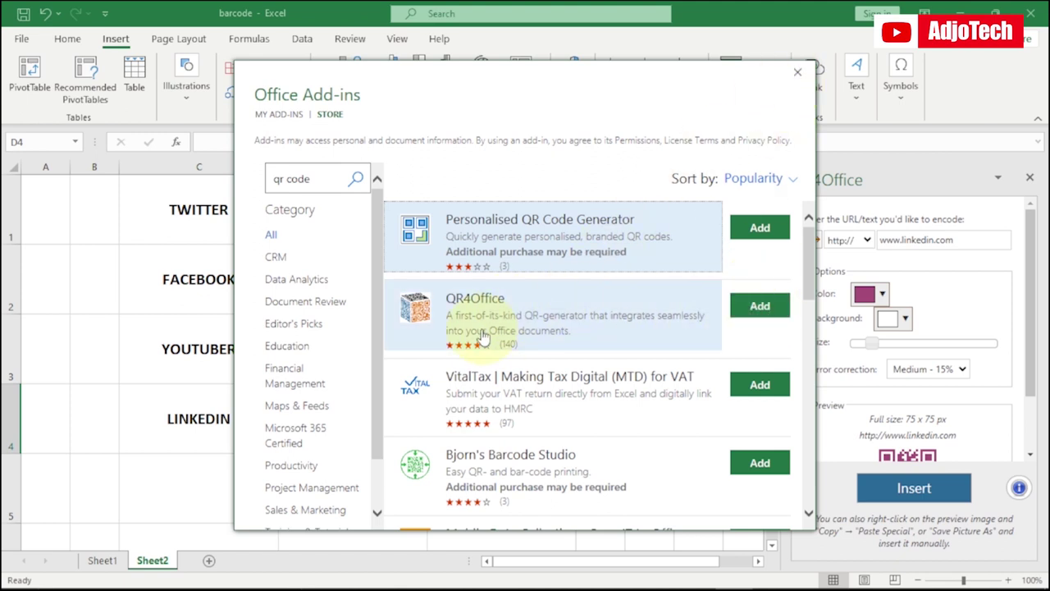
pyautogui.click(796, 72)
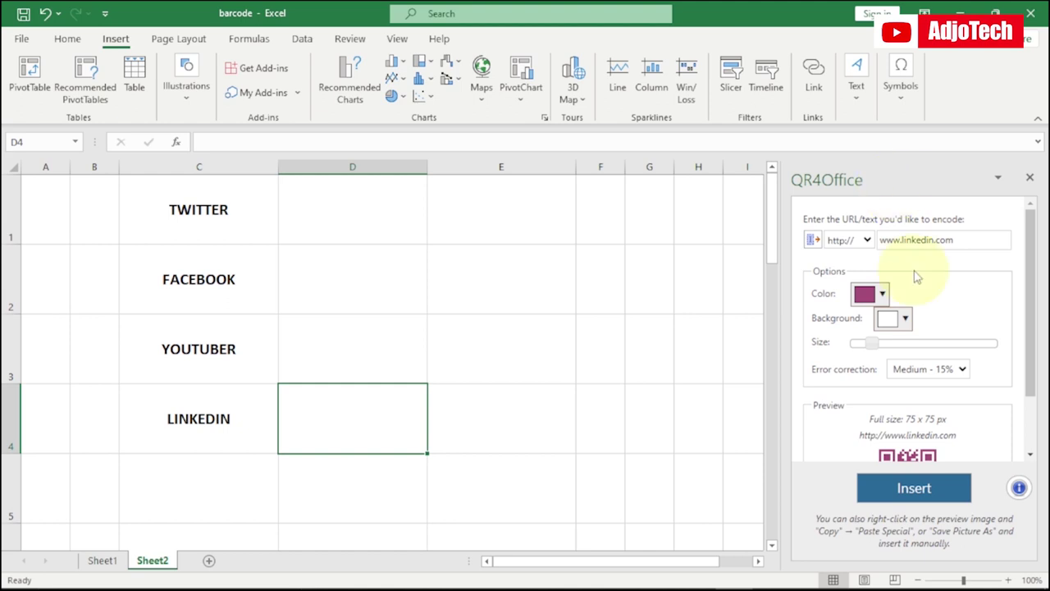
pyautogui.click(218, 223)
# Select C1:D4 and apply All Borders, replacing an initial thick outline.
pyautogui.moveTo(219, 227); pyautogui.dragTo(351, 415)
pyautogui.click(67, 40)
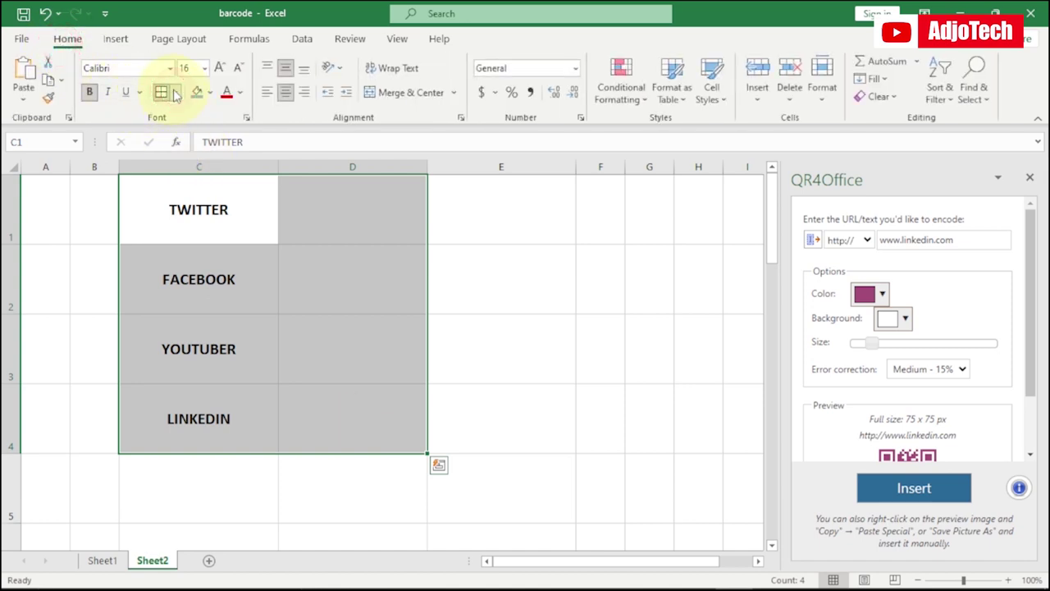
pyautogui.click(175, 93)
pyautogui.click(184, 288)
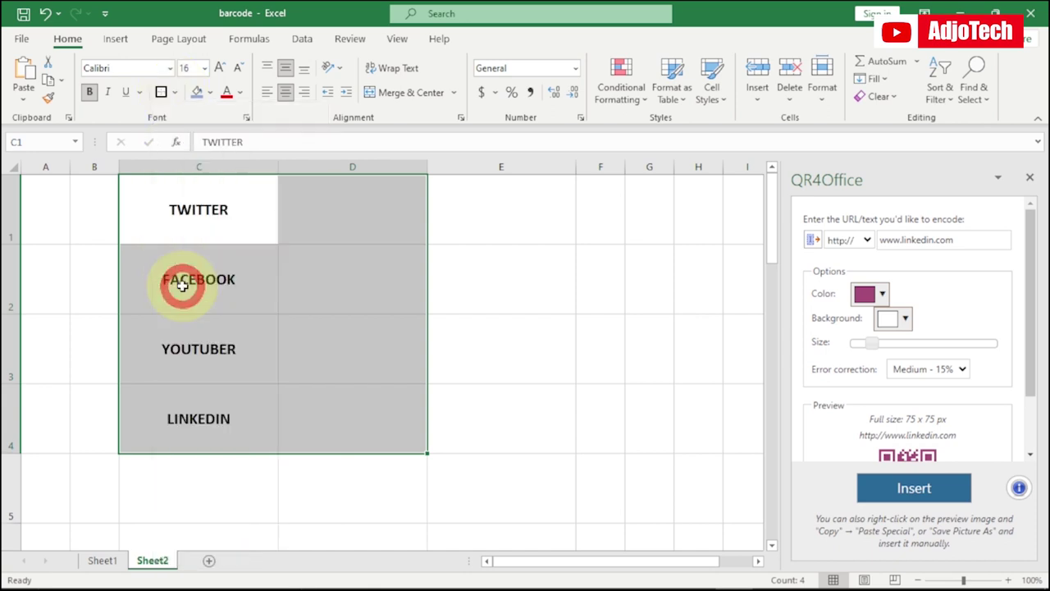
pyautogui.click(174, 92)
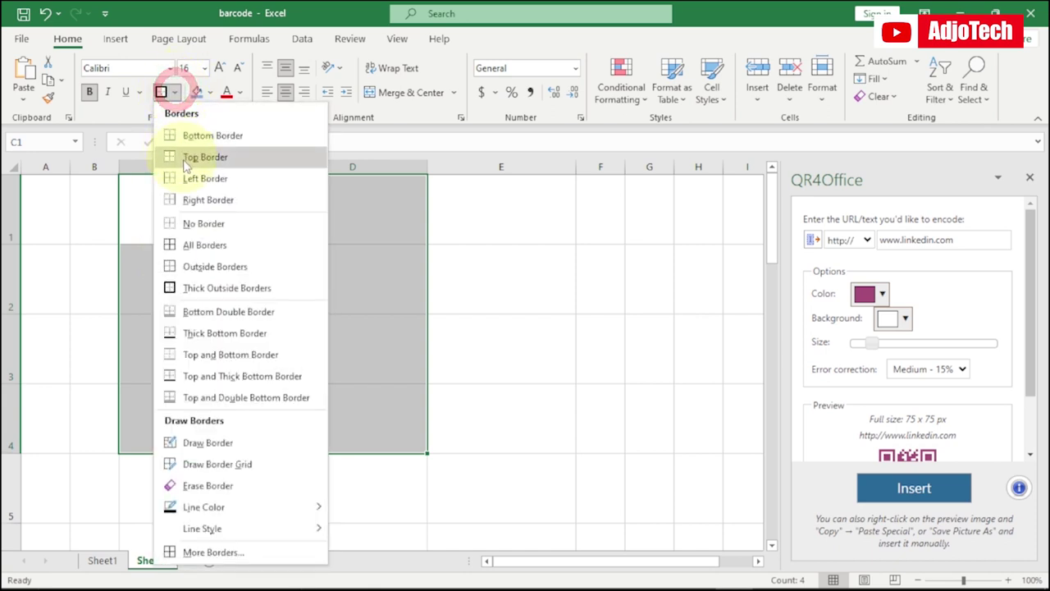
pyautogui.click(205, 245)
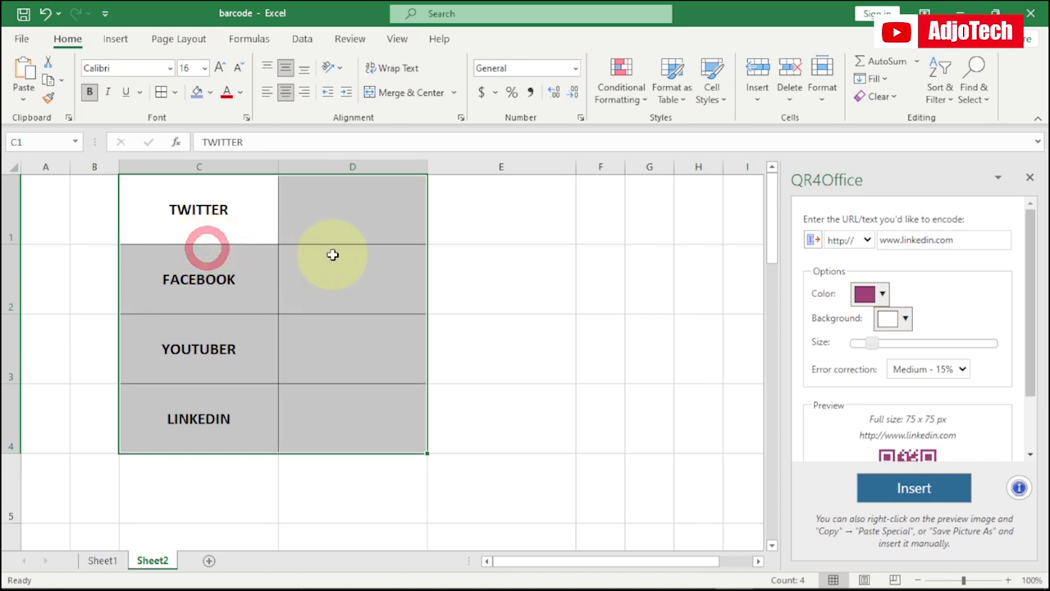
pyautogui.click(332, 254)
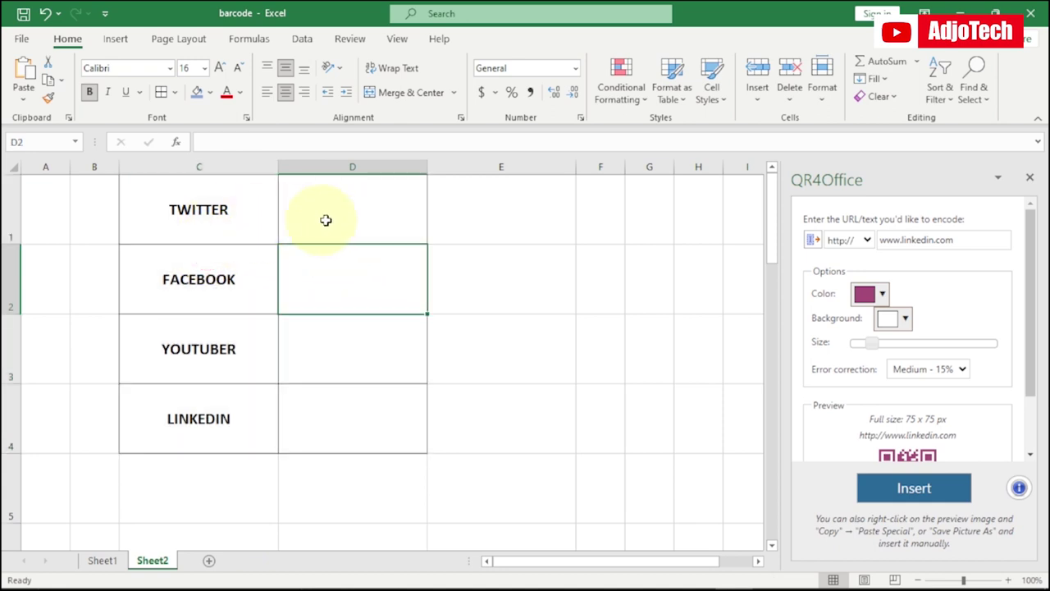
pyautogui.click(339, 220)
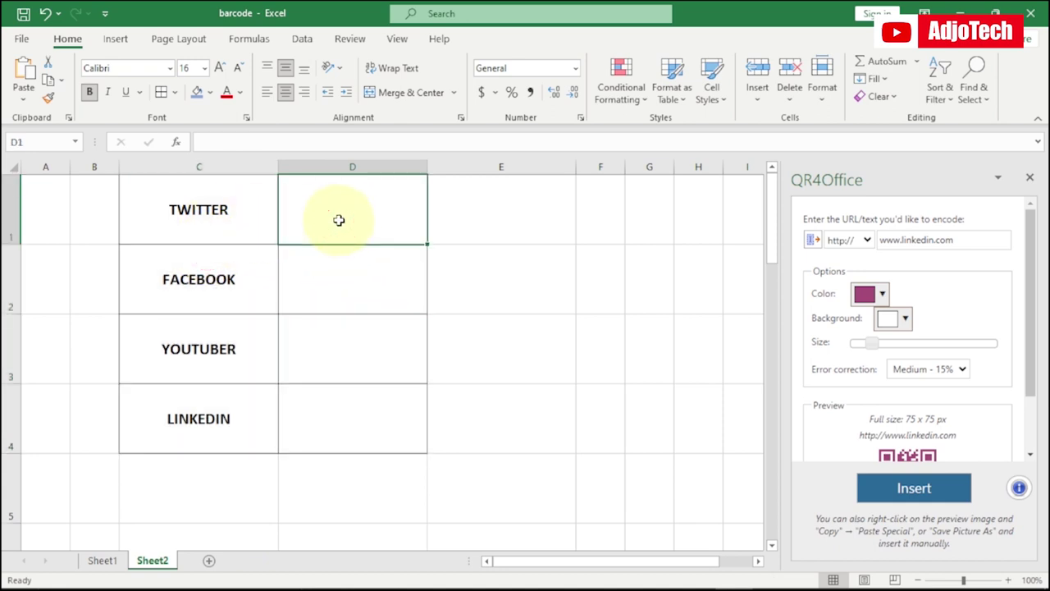
# Change the C3 label from YOUTUBER to YOUTUBE, then select cell D1.
pyautogui.doubleClick(234, 348)
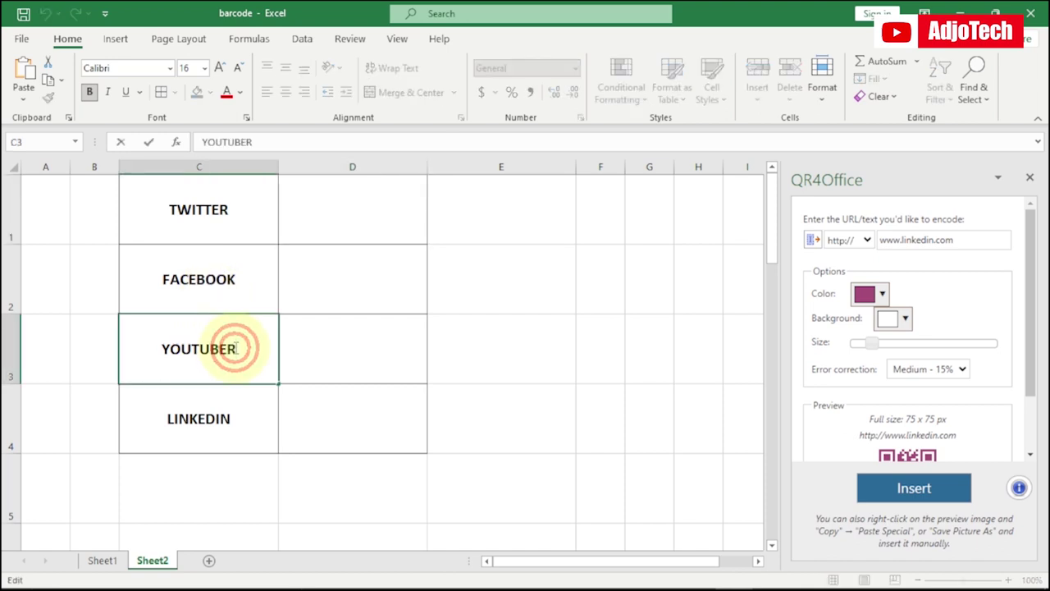
pyautogui.press('BackSpace')
pyautogui.press('Return')
pyautogui.click(221, 415)
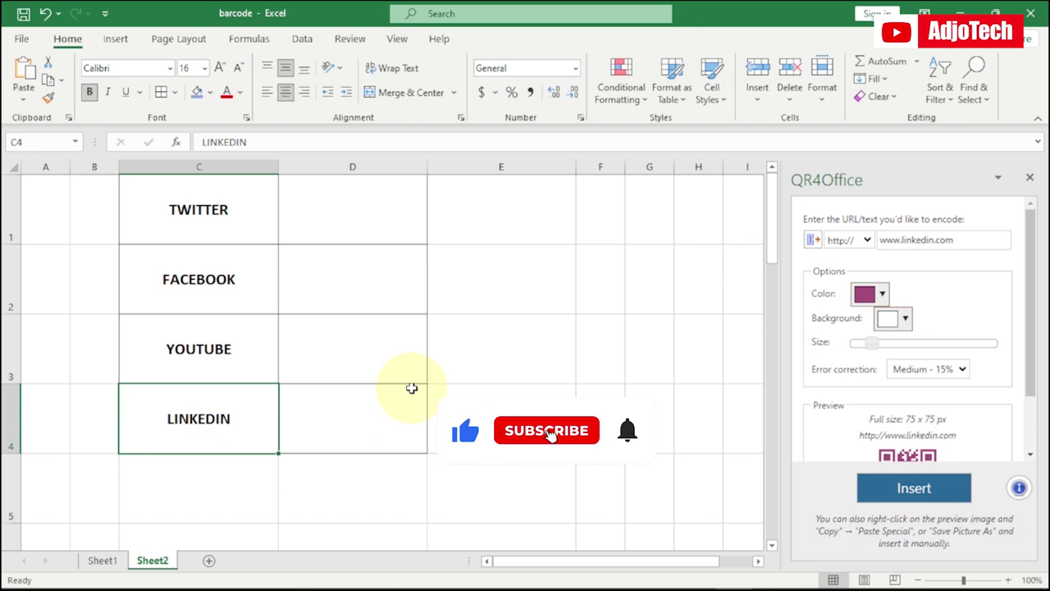
pyautogui.click(348, 217)
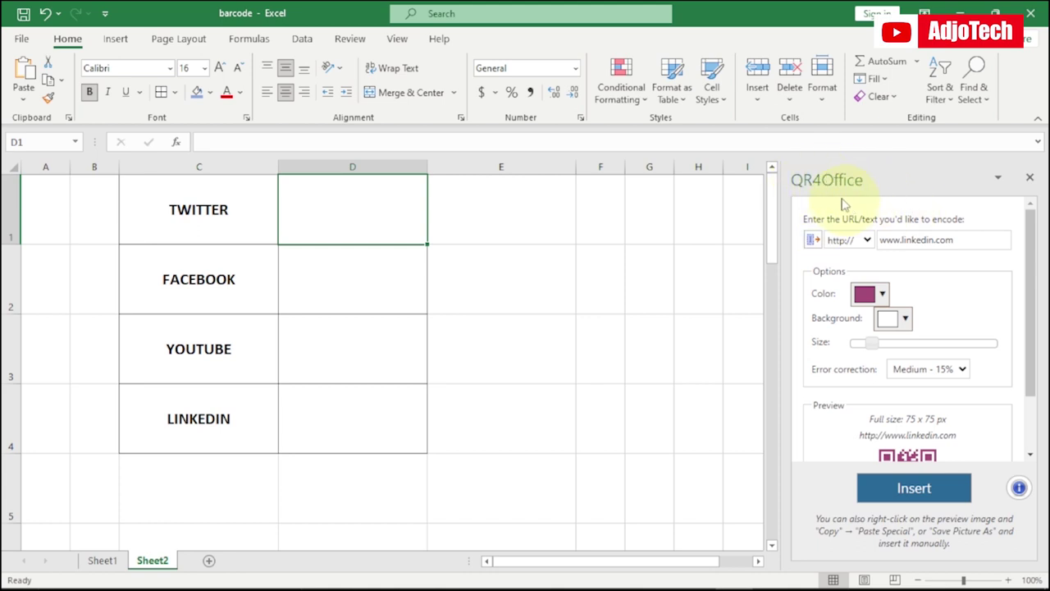
pyautogui.moveTo(958, 240); pyautogui.dragTo(878, 246)
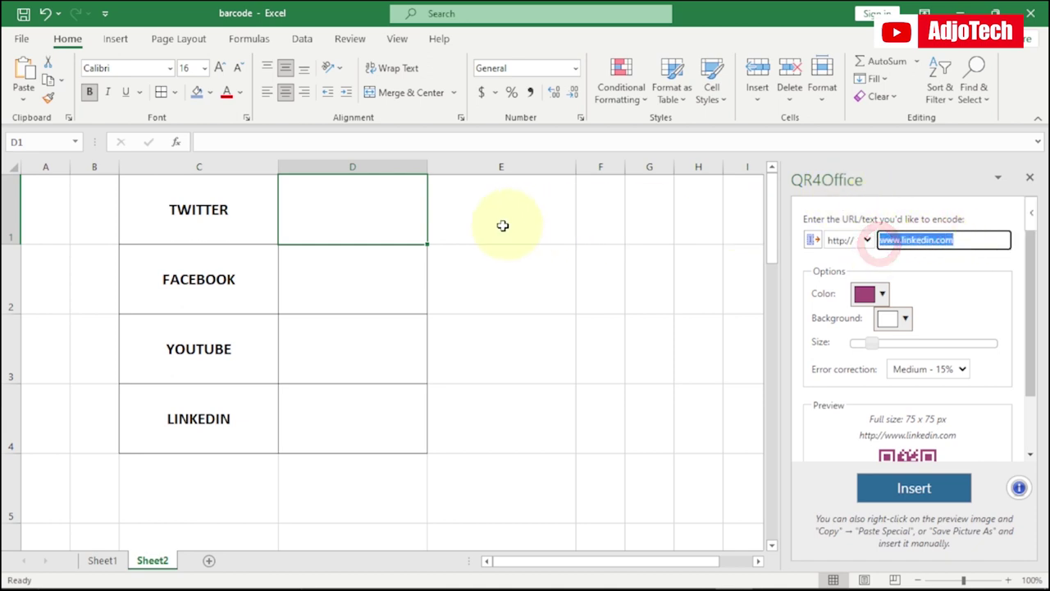
pyautogui.click(371, 222)
pyautogui.click(326, 216)
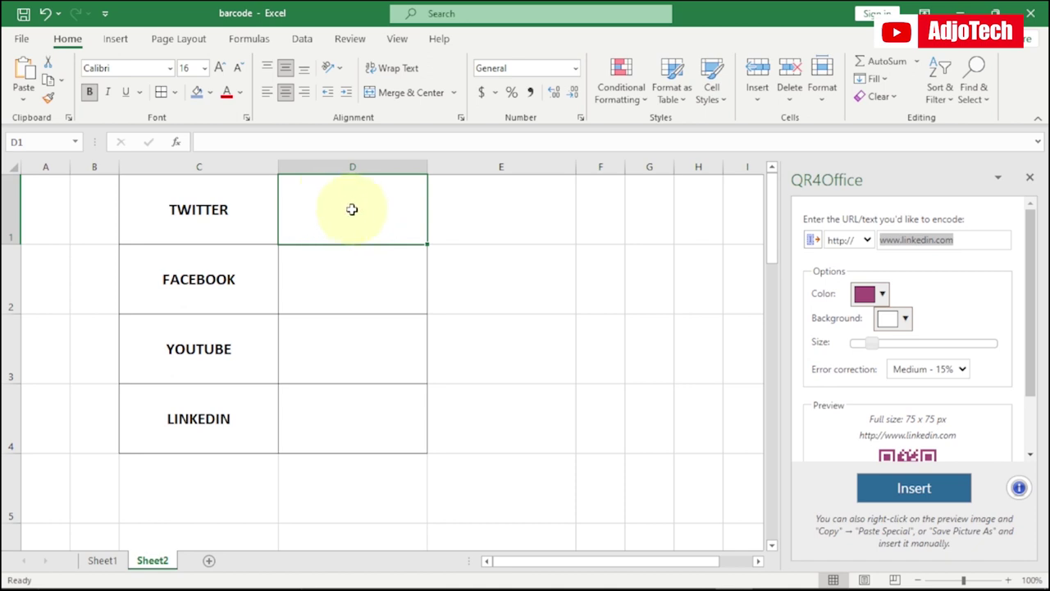
pyautogui.click(340, 214)
pyautogui.click(907, 238)
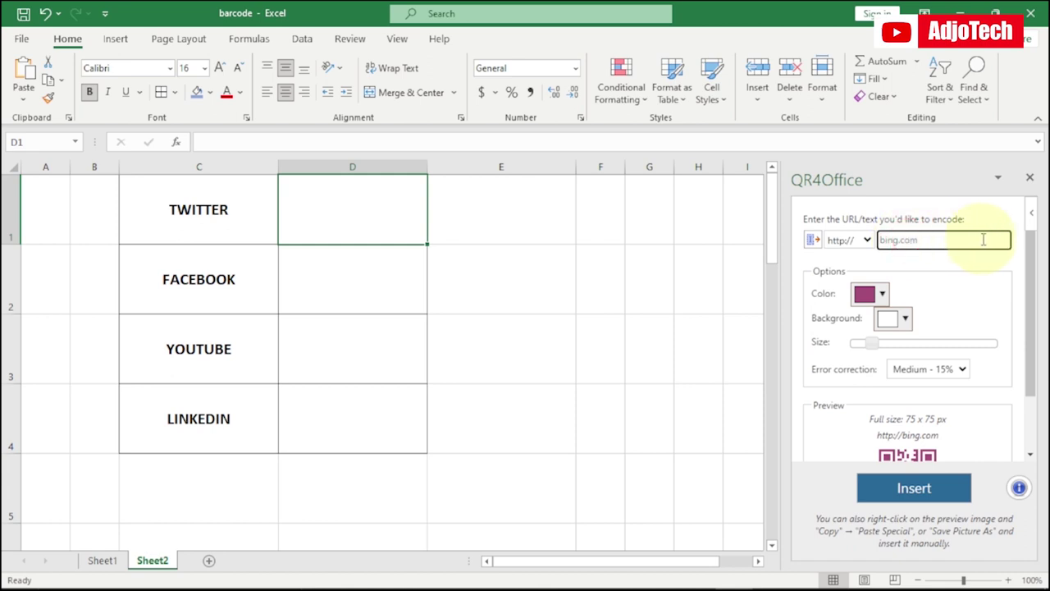
pyautogui.write('www.tt')
pyautogui.press('BackSpace')
pyautogui.write('er.com')
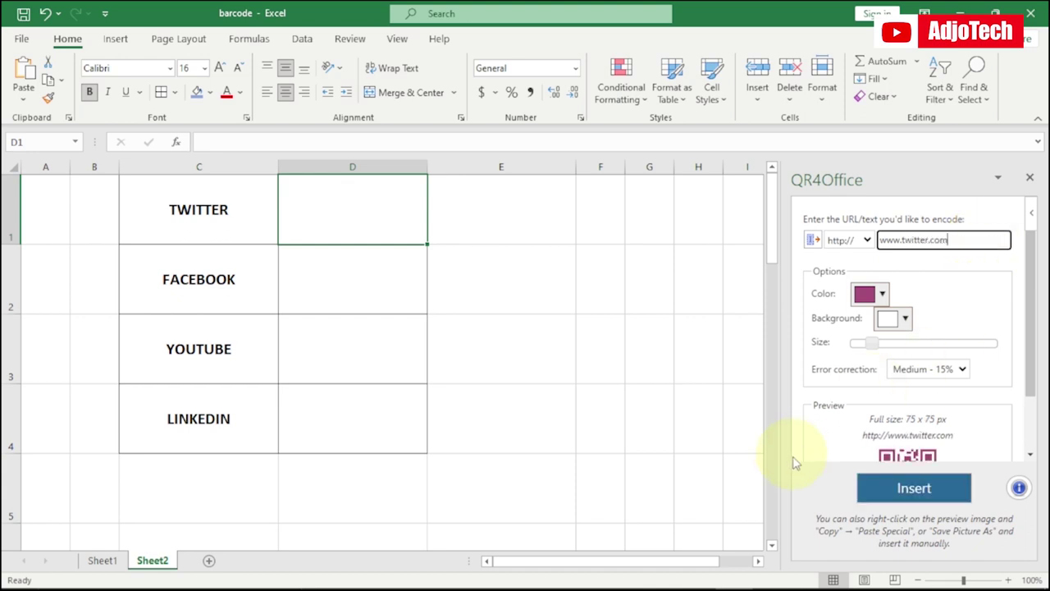
pyautogui.moveTo(1034, 366)
pyautogui.mouseDown()
pyautogui.moveTo(1031, 380)
pyautogui.moveTo(1031, 356)
pyautogui.mouseUp()
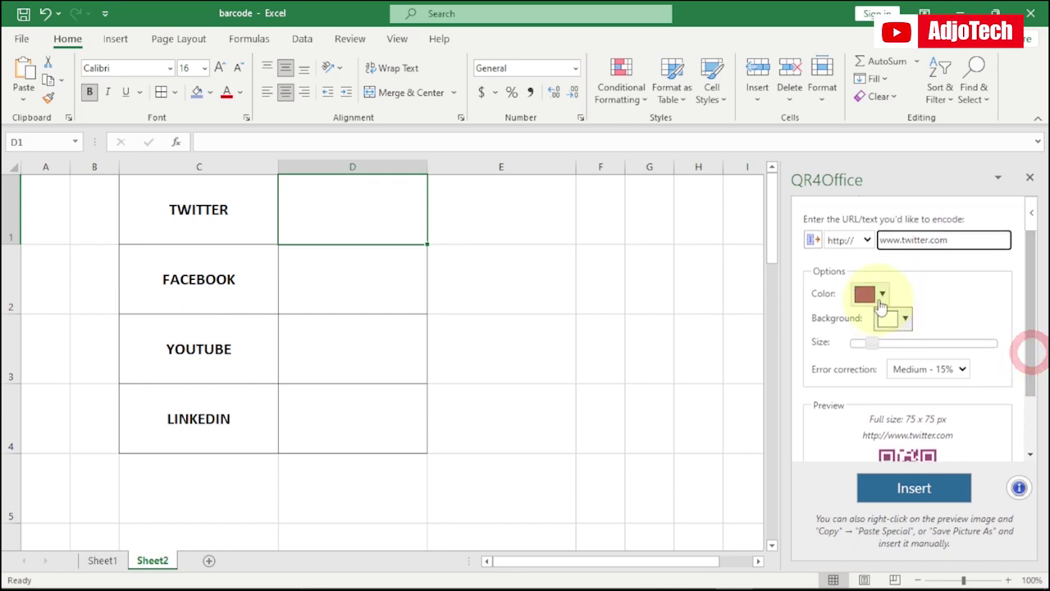
# Insert the Twitter QR code in black and centre it in cell D1.
pyautogui.click(882, 296)
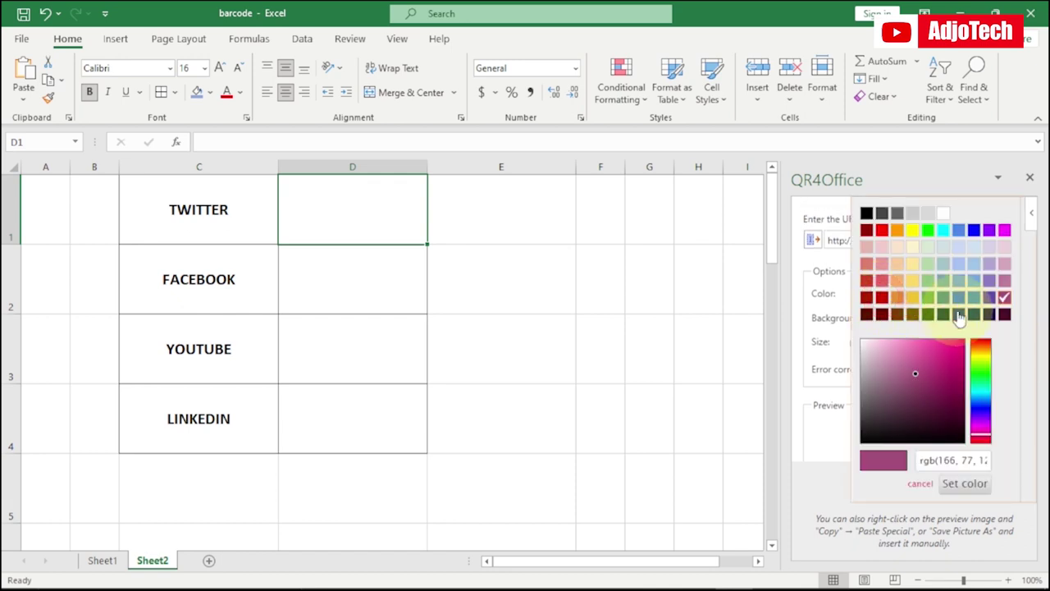
pyautogui.click(867, 214)
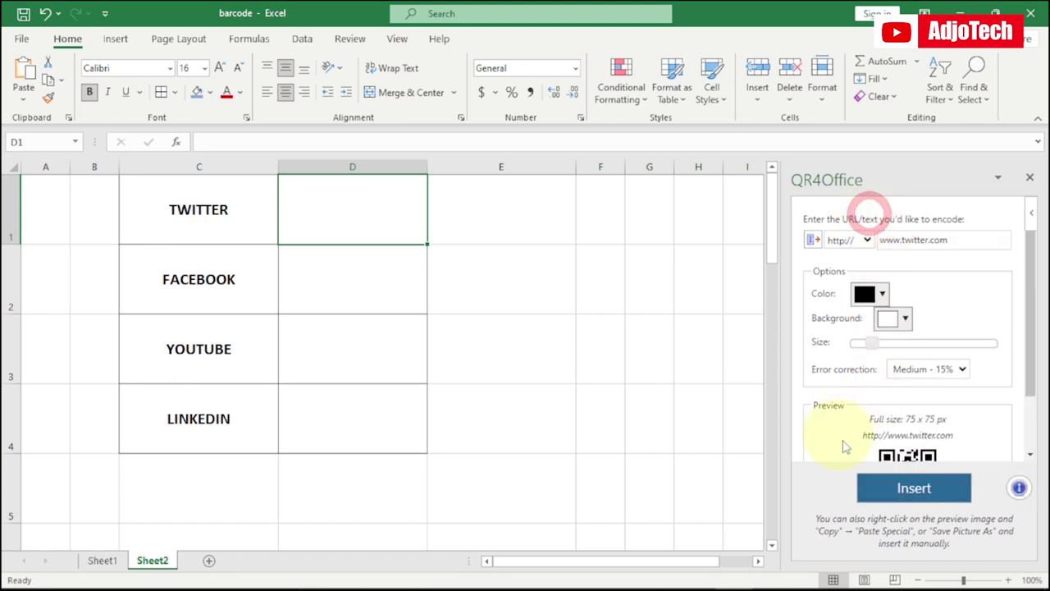
pyautogui.moveTo(1032, 367); pyautogui.dragTo(1028, 386)
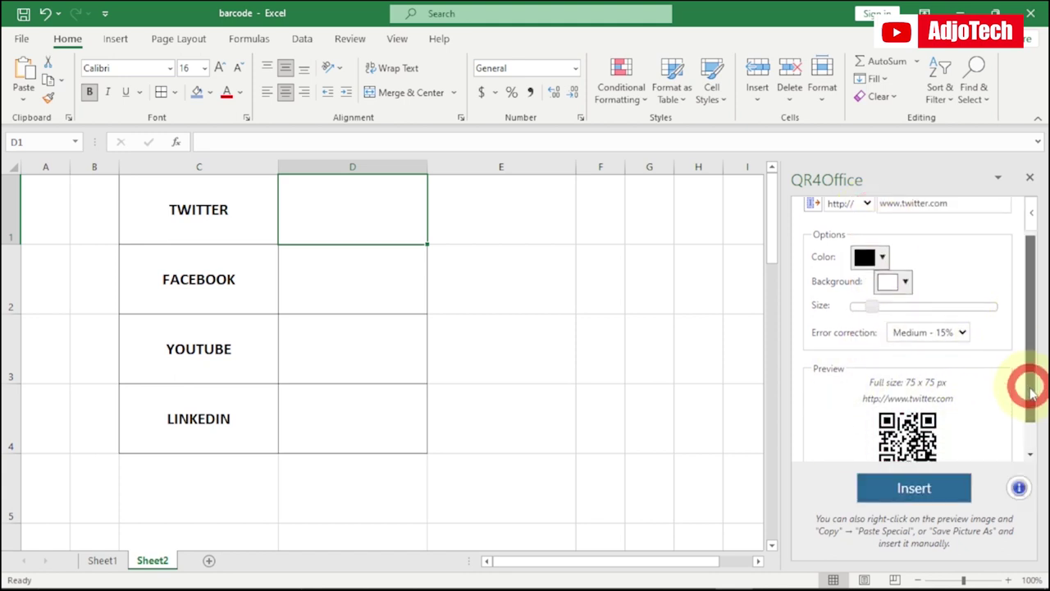
pyautogui.click(915, 491)
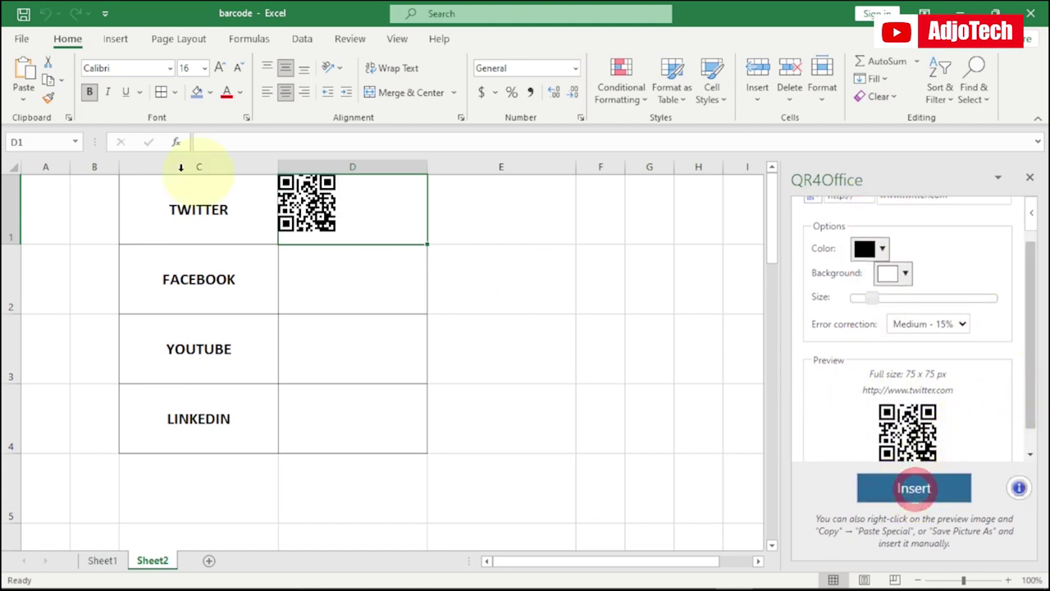
pyautogui.moveTo(314, 210); pyautogui.dragTo(353, 212)
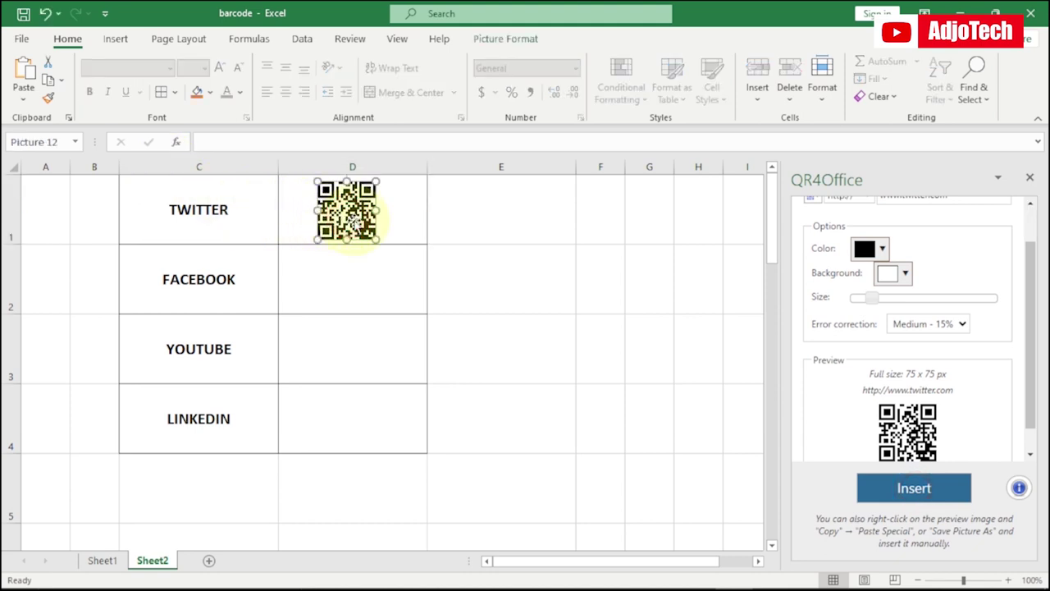
pyautogui.moveTo(1034, 308); pyautogui.dragTo(1023, 253)
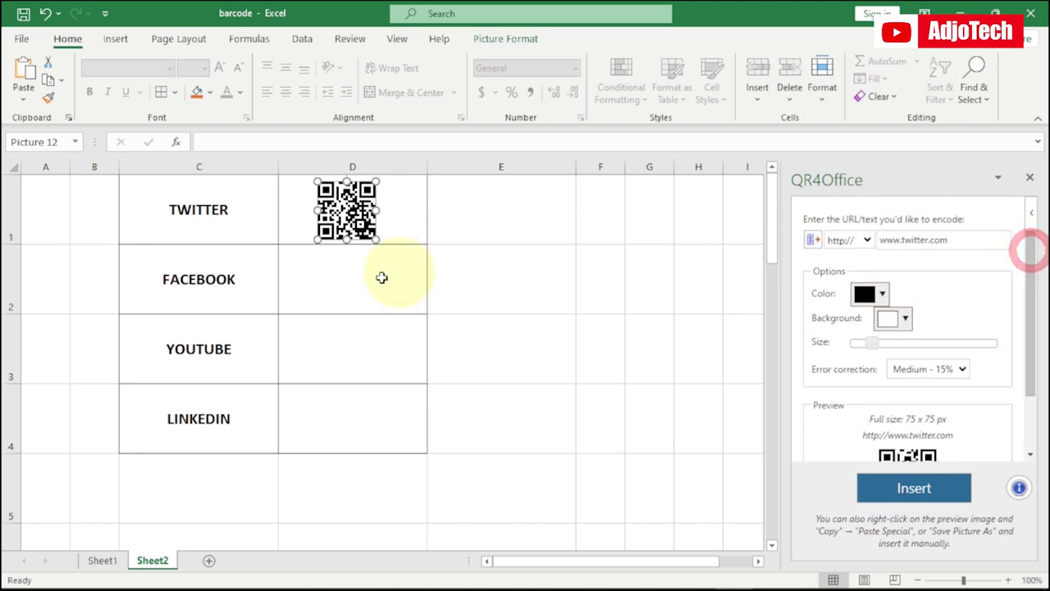
pyautogui.click(340, 287)
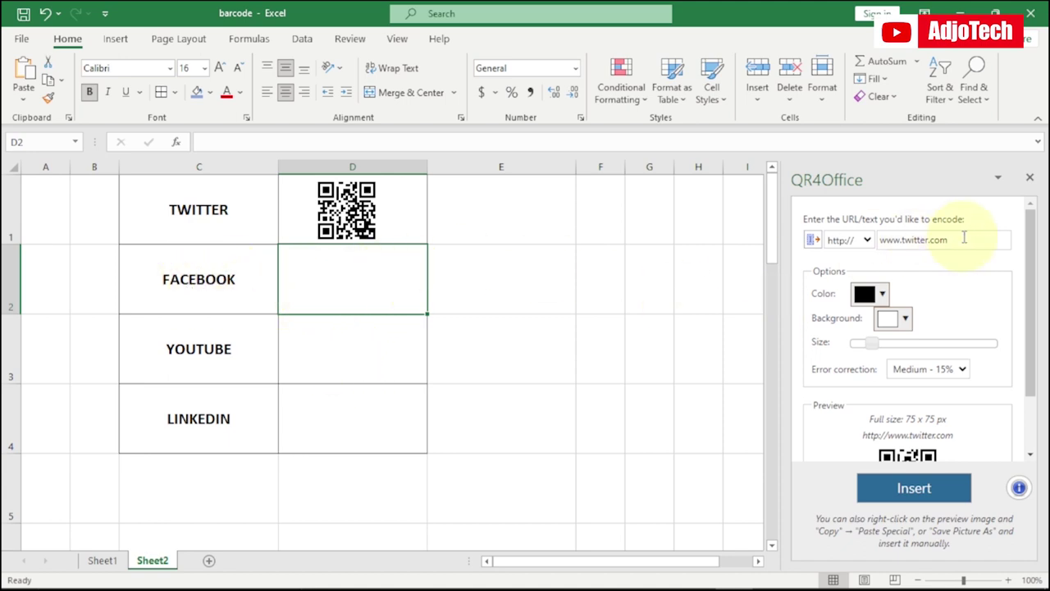
pyautogui.moveTo(964, 238); pyautogui.dragTo(886, 237)
pyautogui.write('ww')
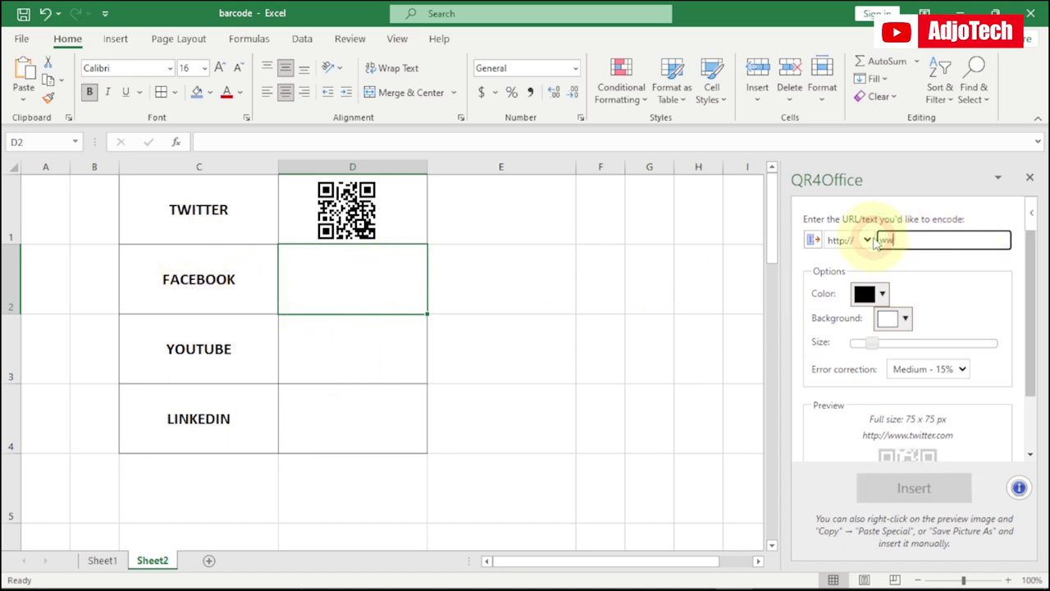
pyautogui.write('w.facebook.com')
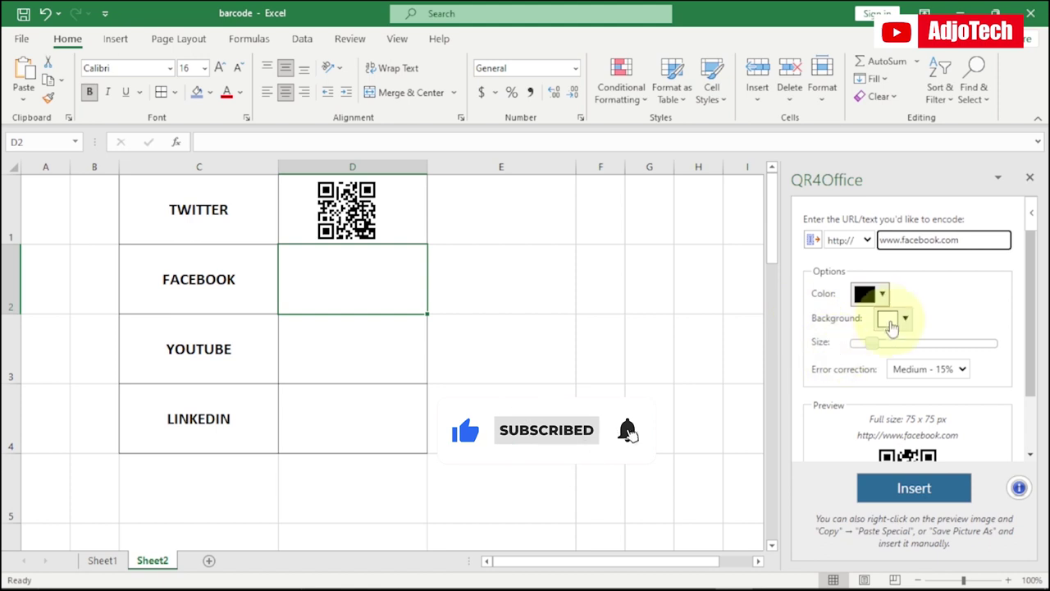
pyautogui.click(878, 294)
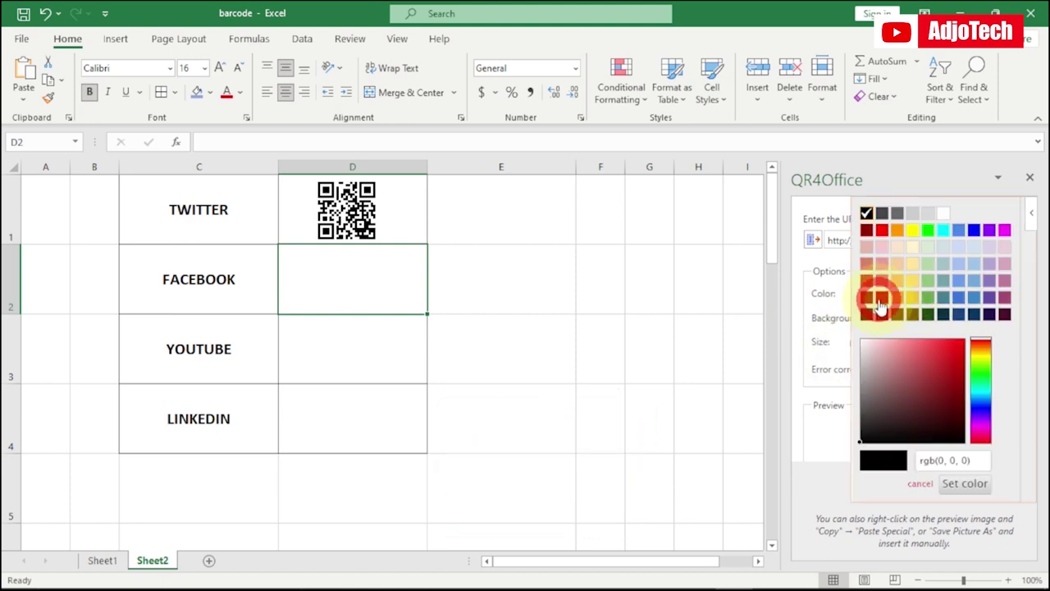
pyautogui.click(879, 297)
pyautogui.moveTo(1031, 346); pyautogui.dragTo(1031, 404)
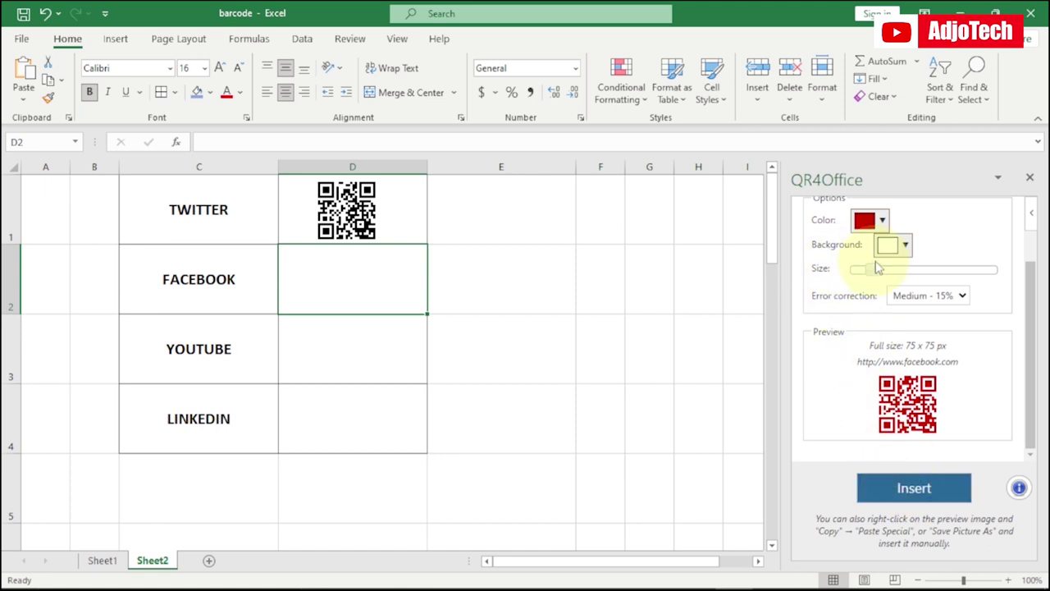
pyautogui.click(924, 489)
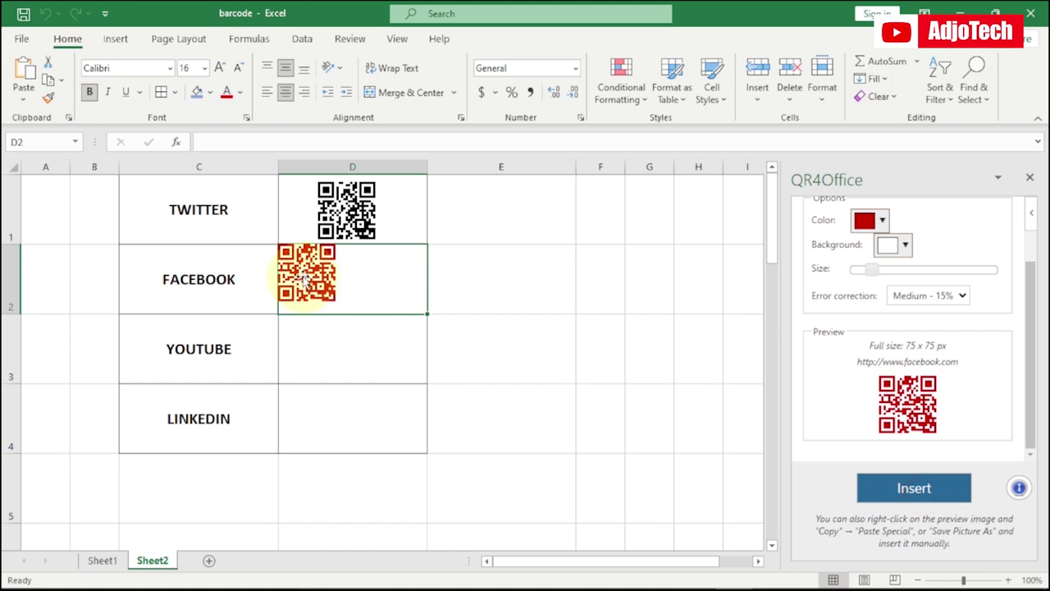
pyautogui.moveTo(306, 274); pyautogui.dragTo(345, 280)
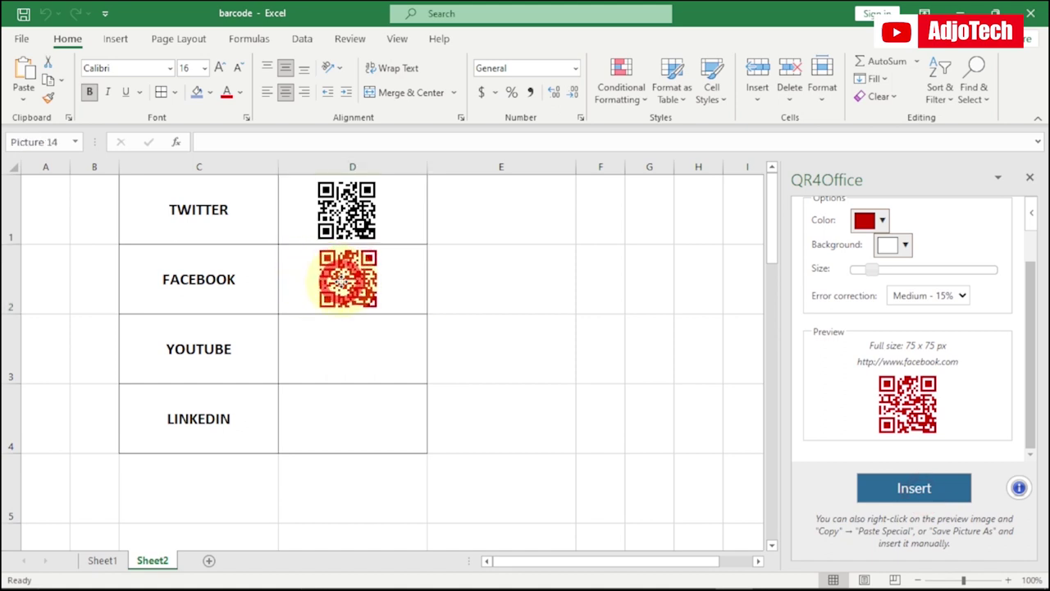
pyautogui.click(340, 346)
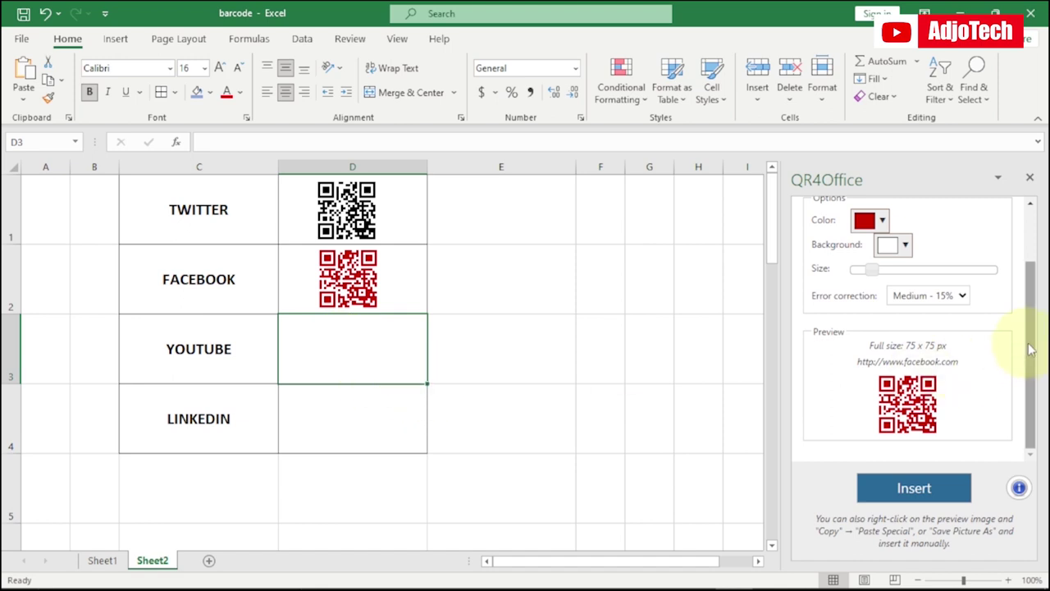
pyautogui.moveTo(1031, 349); pyautogui.dragTo(1033, 281)
pyautogui.moveTo(960, 239); pyautogui.dragTo(882, 245)
pyautogui.write('ww')
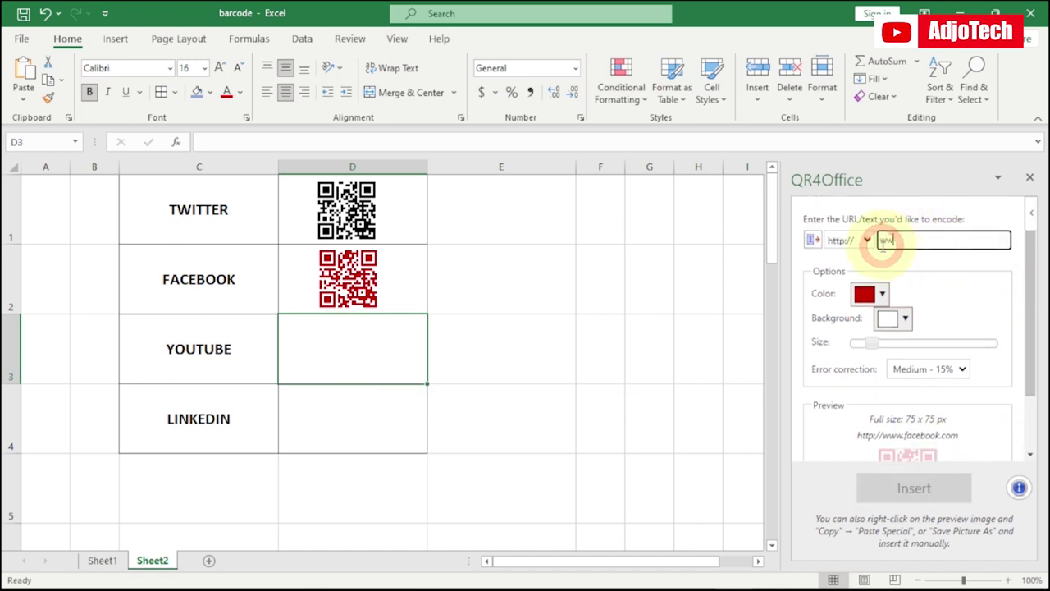
pyautogui.write('w.youtube.com')
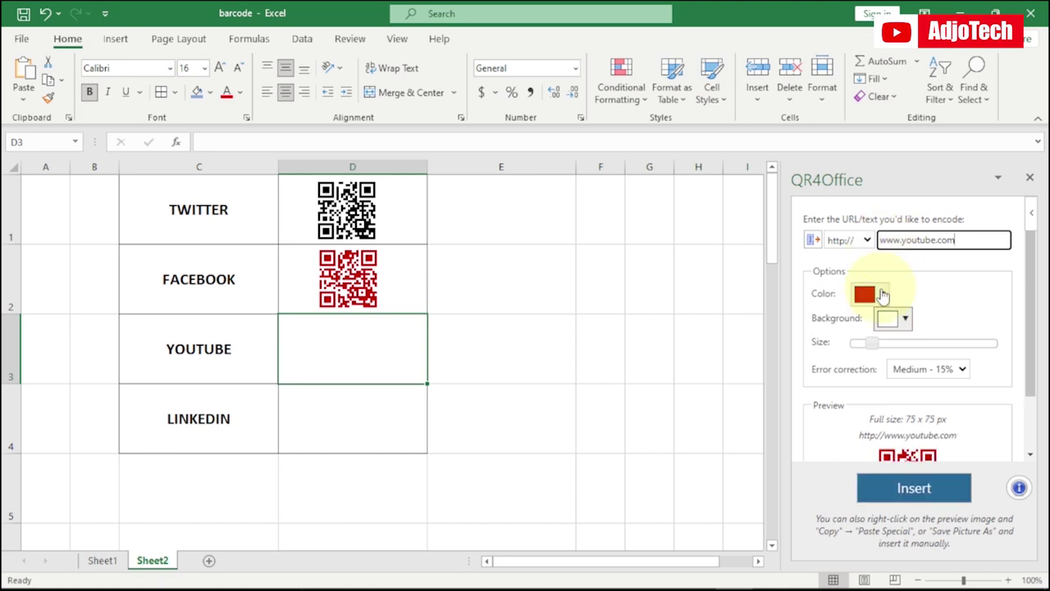
pyautogui.click(882, 297)
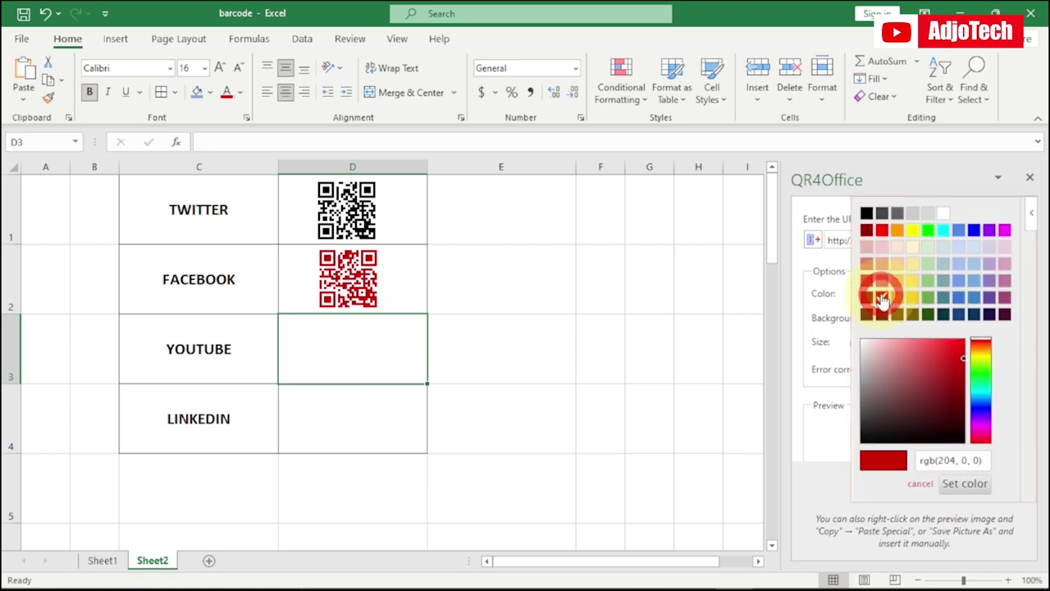
pyautogui.click(868, 214)
pyautogui.moveTo(1034, 320); pyautogui.dragTo(1033, 414)
pyautogui.click(926, 488)
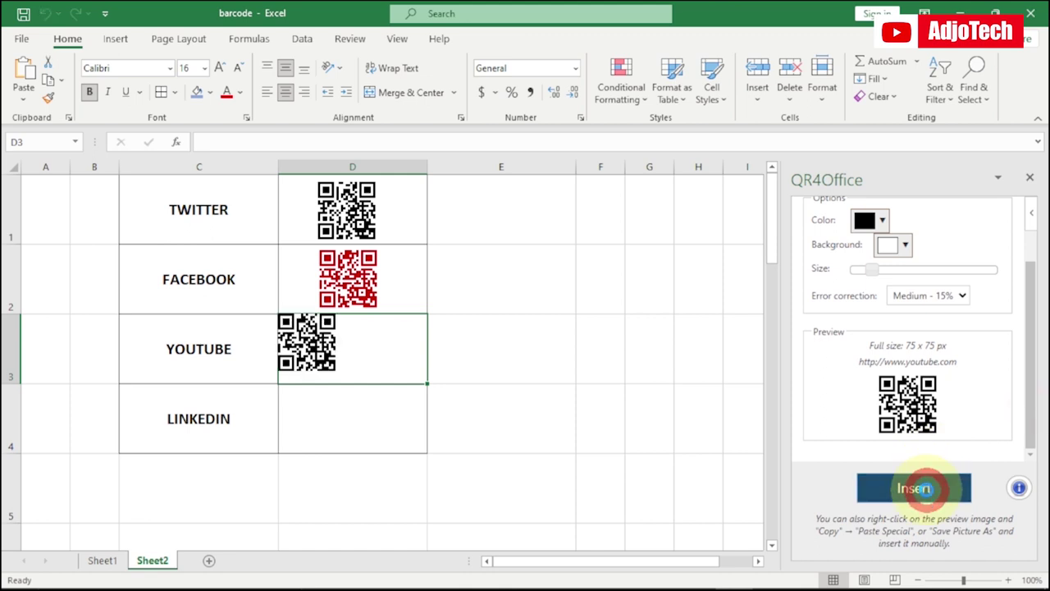
pyautogui.moveTo(305, 349); pyautogui.dragTo(348, 354)
pyautogui.click(344, 416)
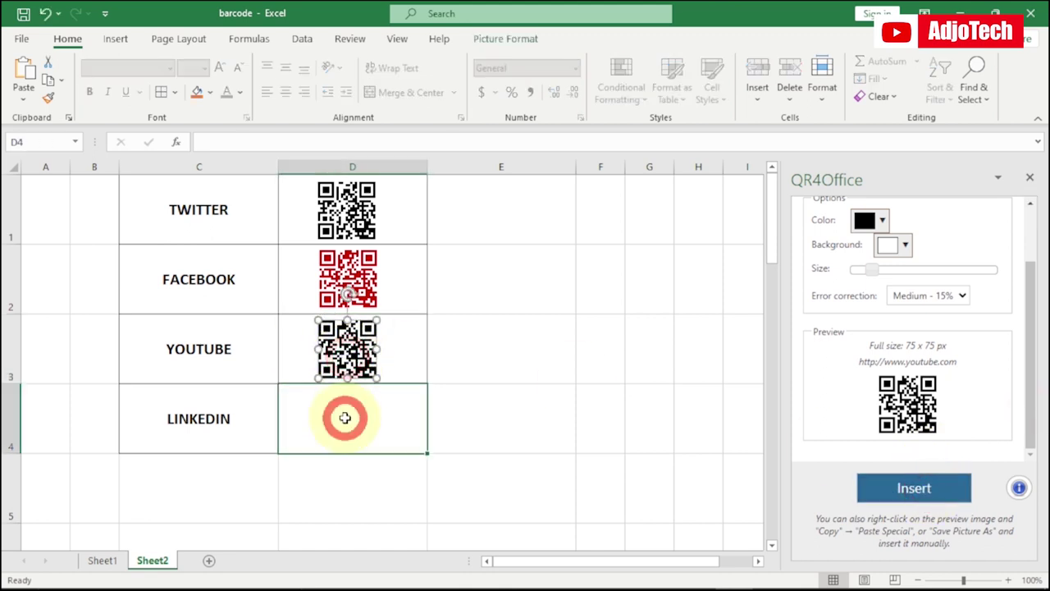
pyautogui.click(345, 417)
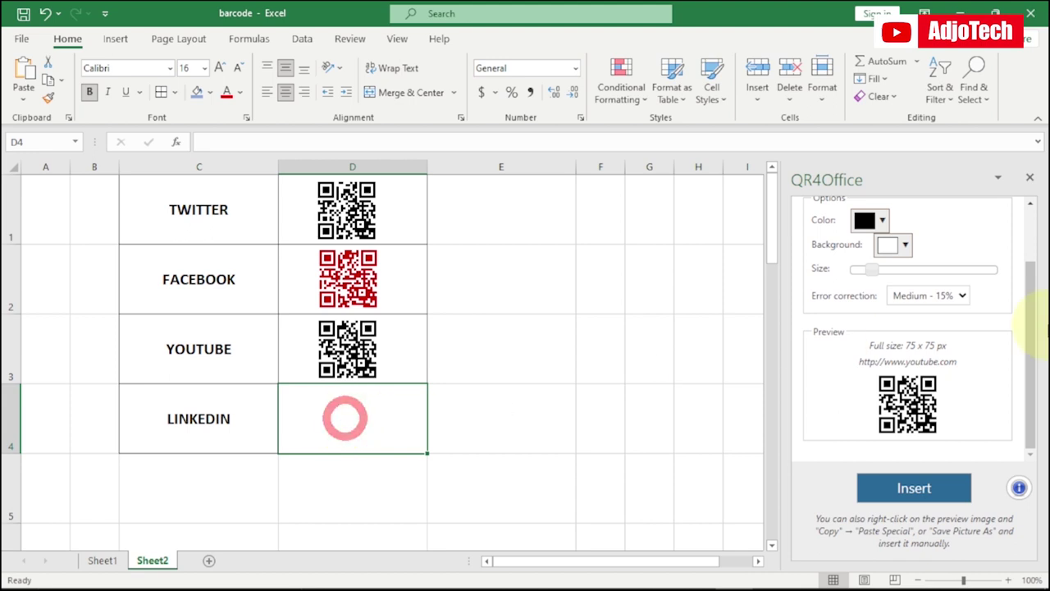
pyautogui.moveTo(1035, 345); pyautogui.dragTo(1027, 274)
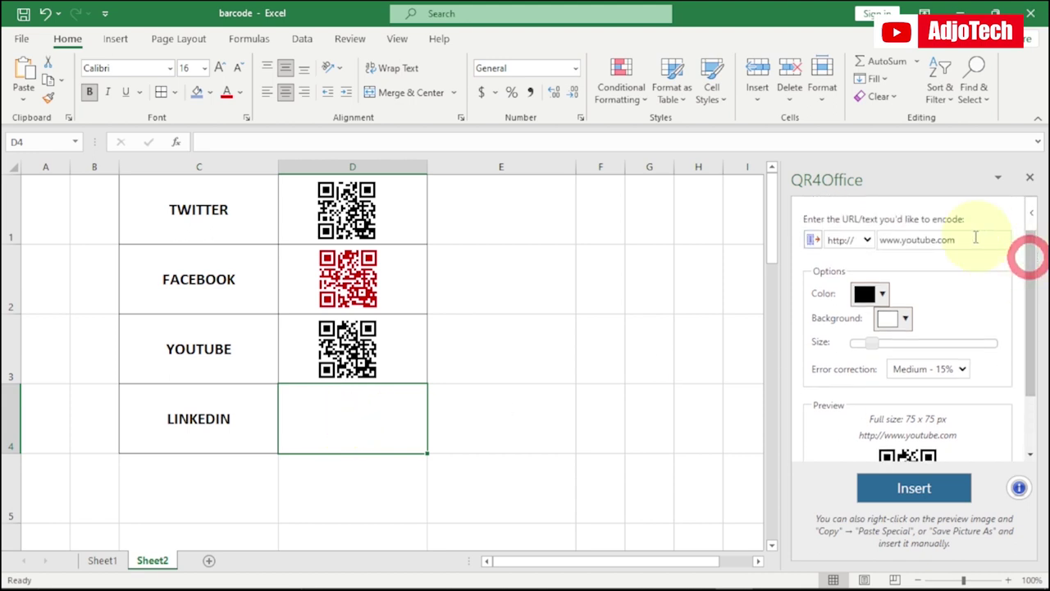
pyautogui.moveTo(969, 238); pyautogui.dragTo(880, 240)
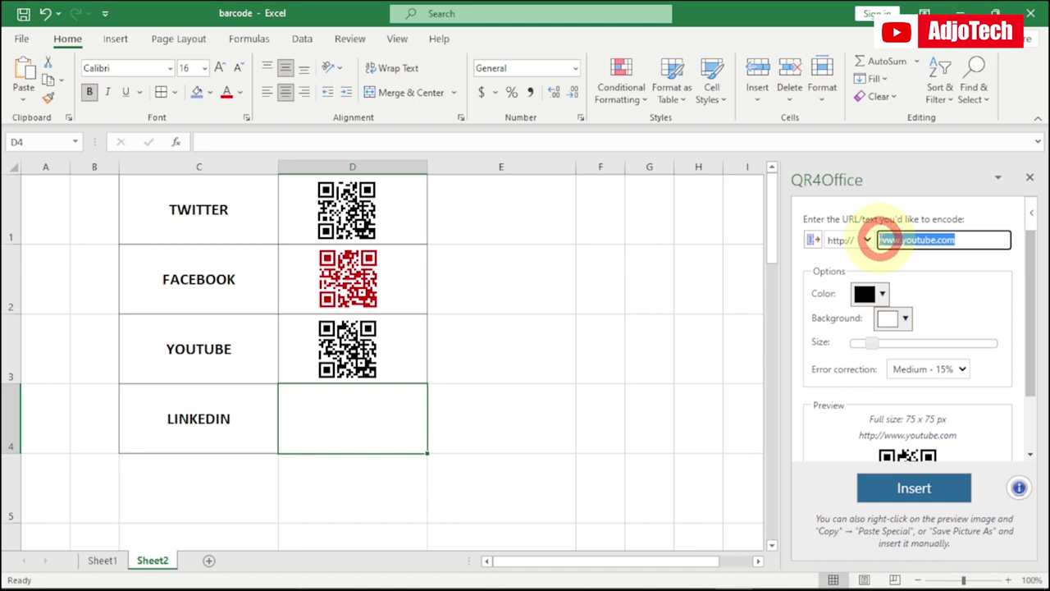
pyautogui.write('www.linkedin')
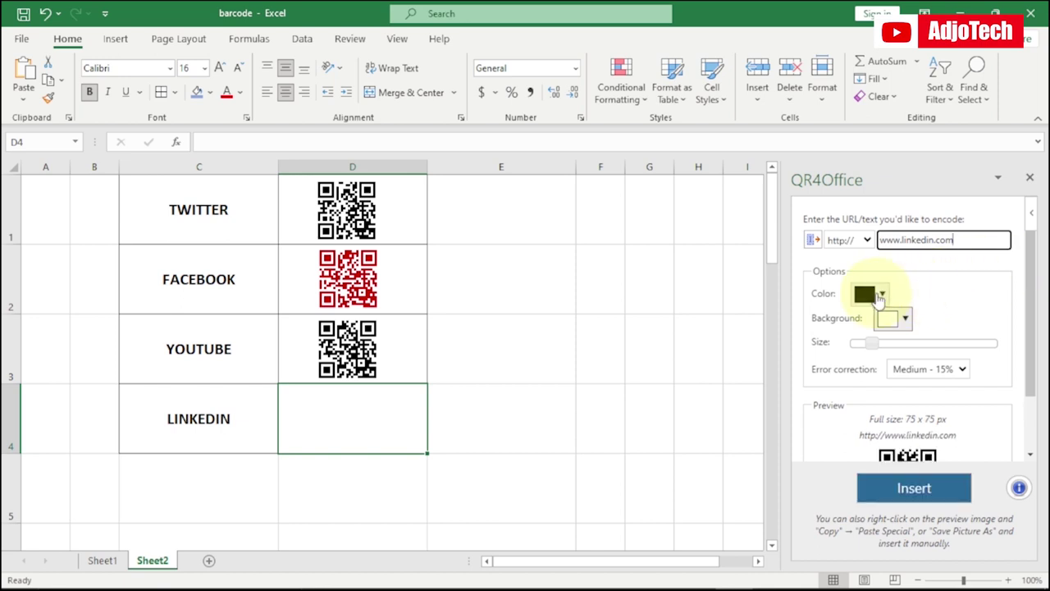
pyautogui.click(882, 296)
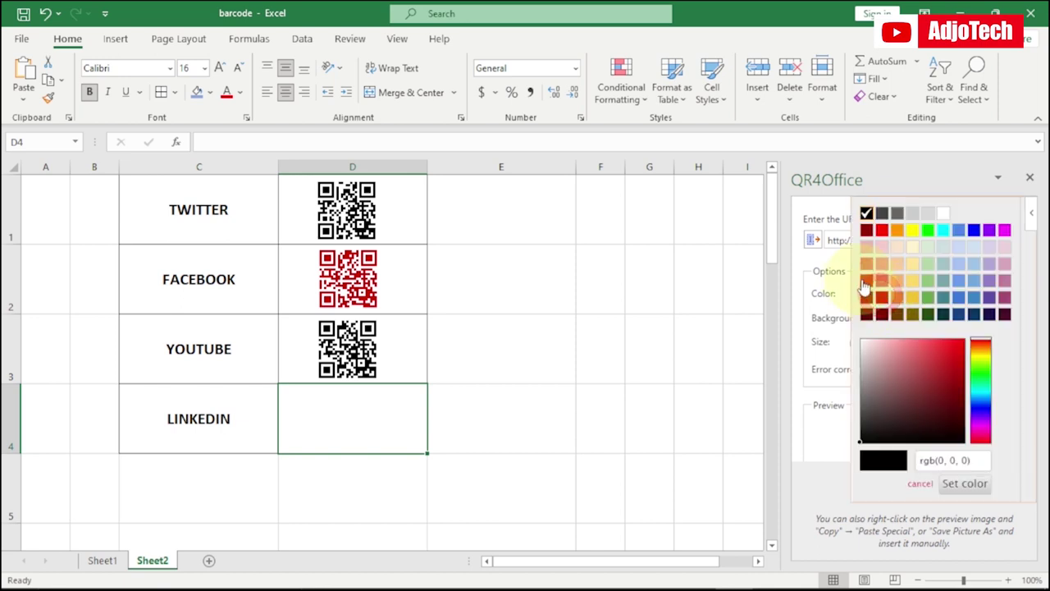
pyautogui.click(881, 283)
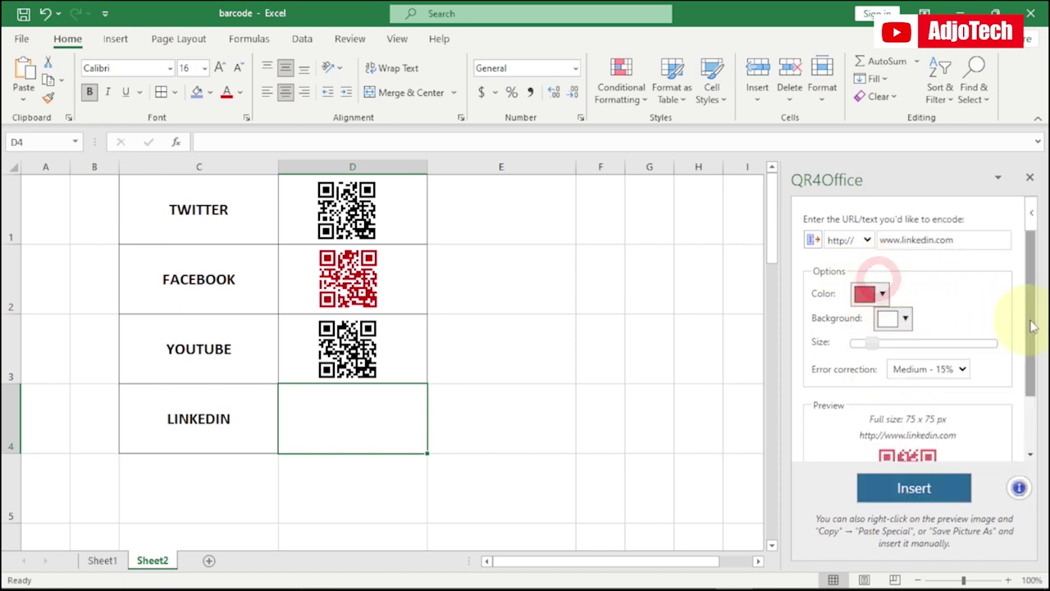
pyautogui.moveTo(1033, 327); pyautogui.dragTo(1015, 413)
pyautogui.click(923, 490)
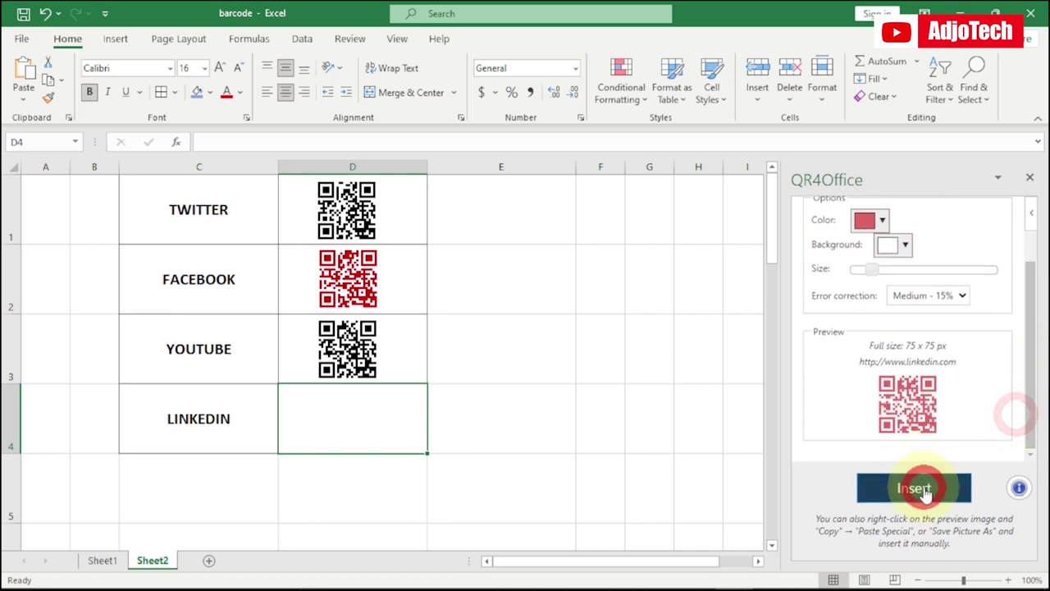
pyautogui.moveTo(300, 413); pyautogui.dragTo(354, 422)
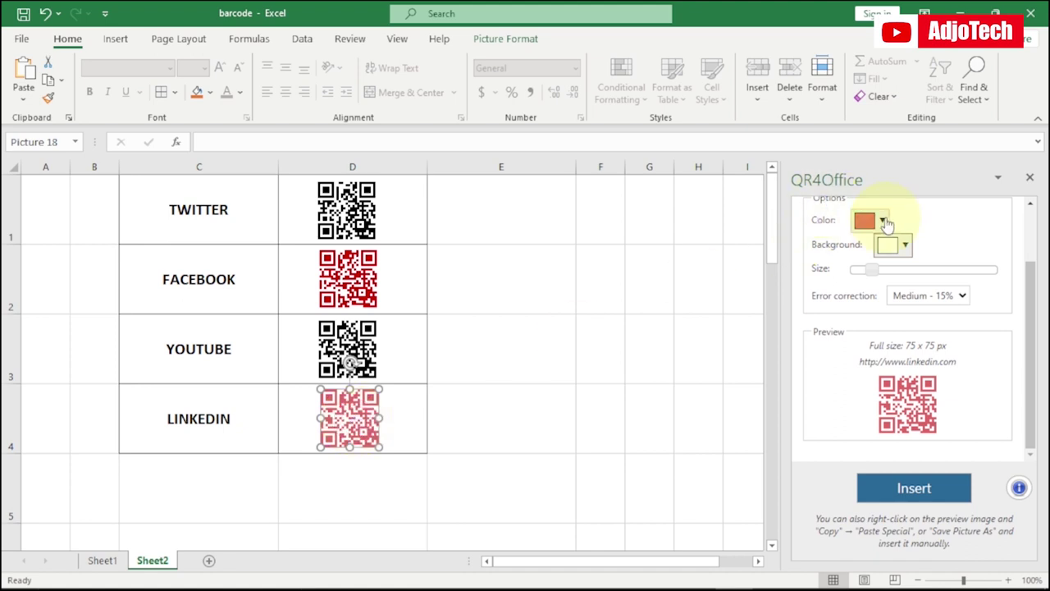
# Reinsert the LinkedIn QR code in a darker red and centre it in D4.
pyautogui.click(883, 221)
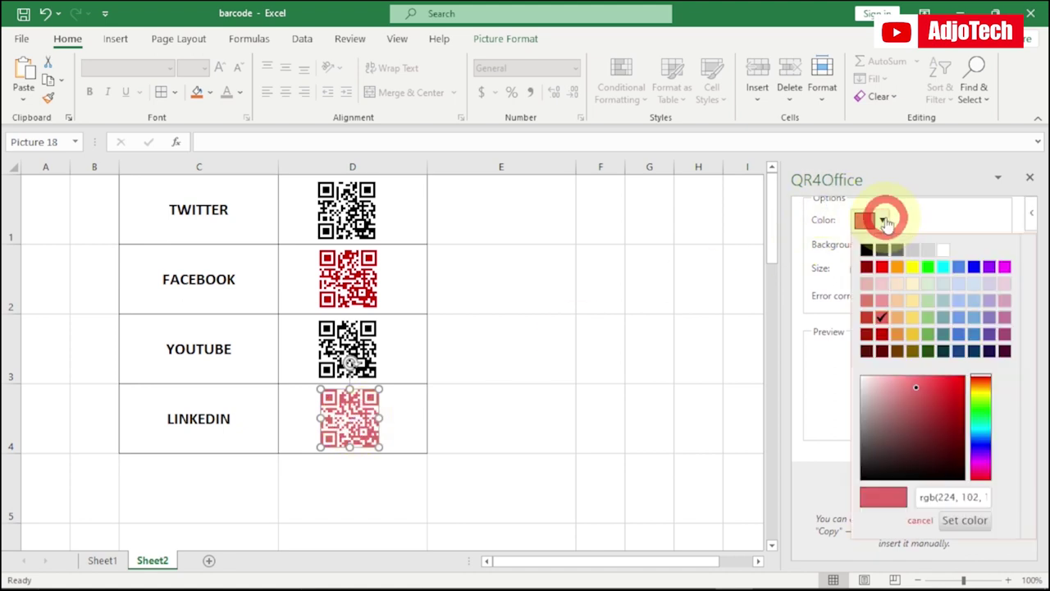
pyautogui.click(881, 335)
pyautogui.click(935, 490)
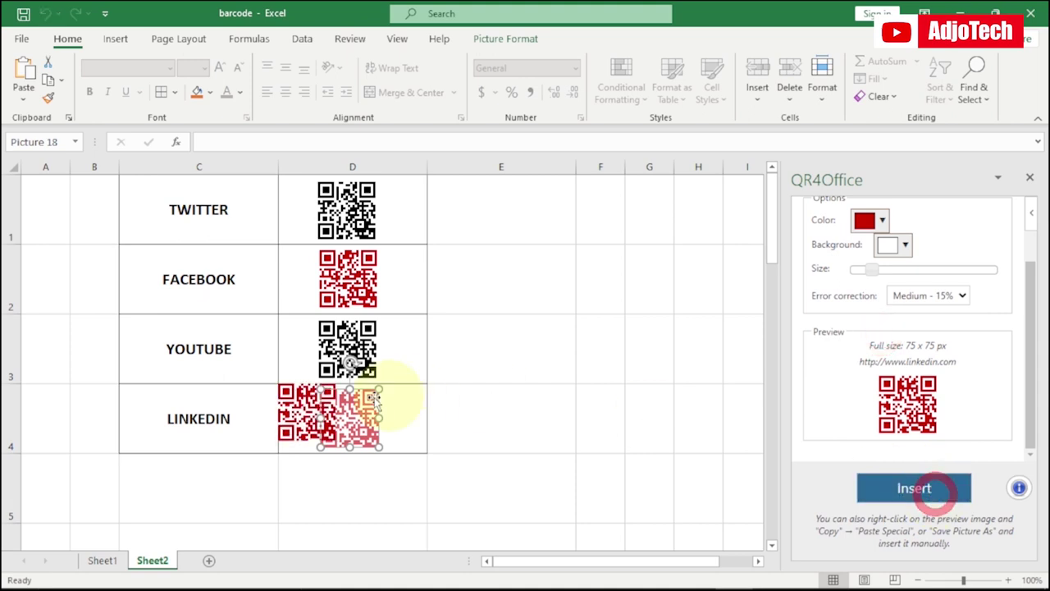
pyautogui.click(350, 422)
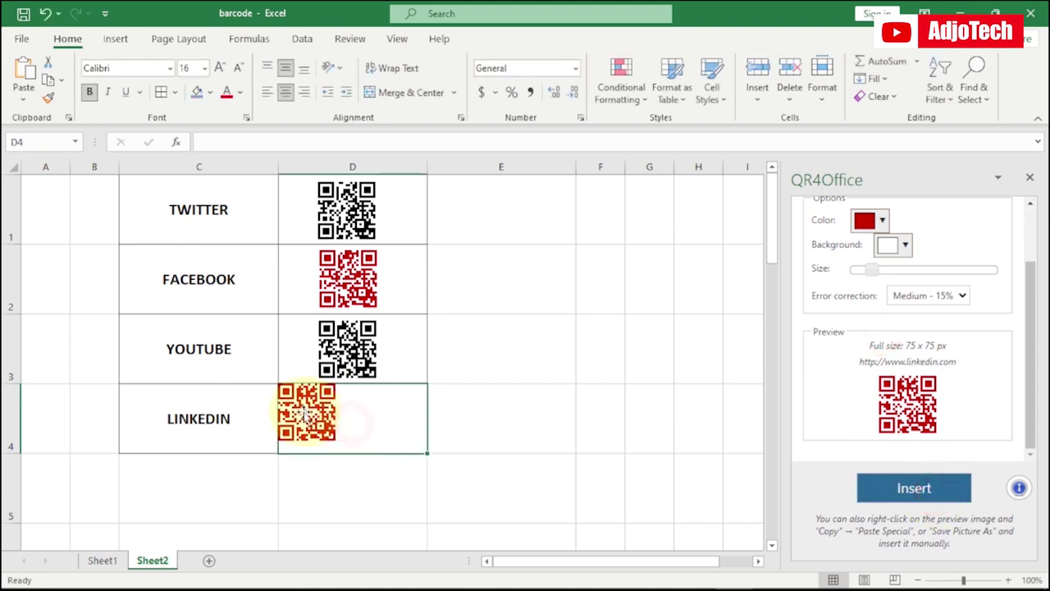
pyautogui.moveTo(306, 414); pyautogui.dragTo(344, 419)
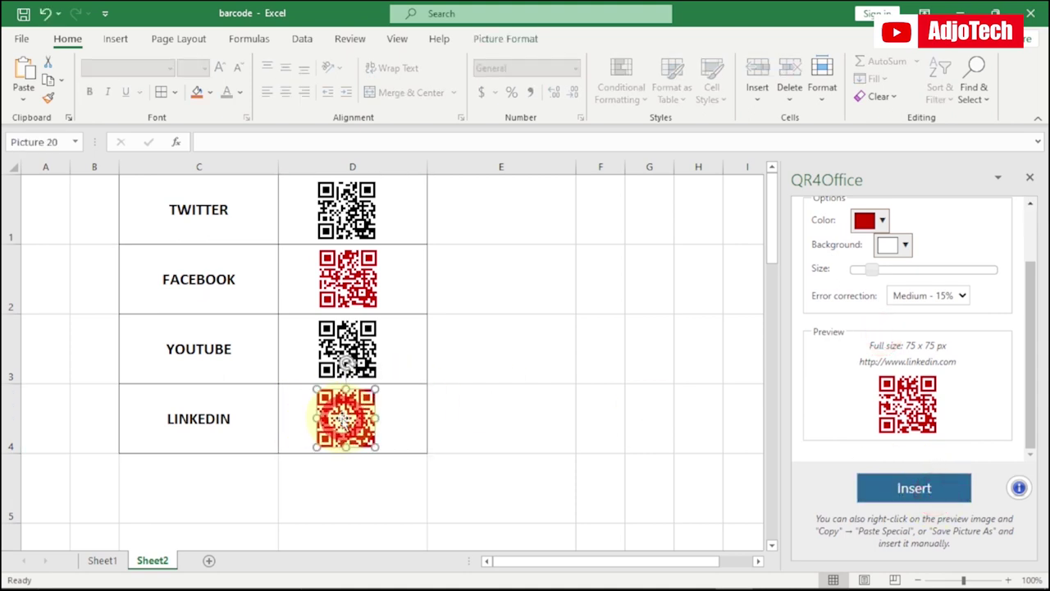
pyautogui.click(499, 413)
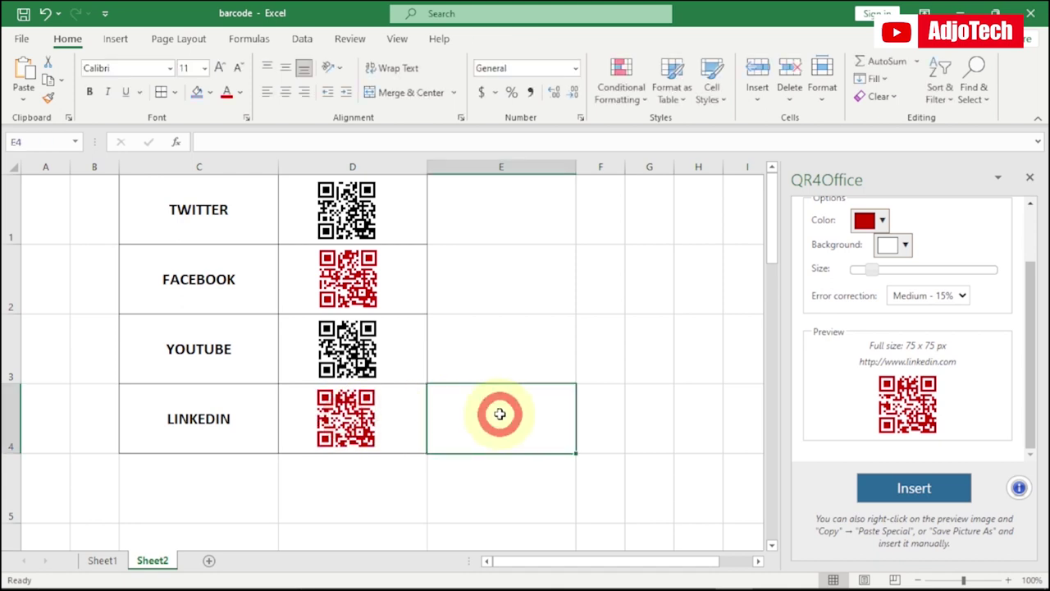